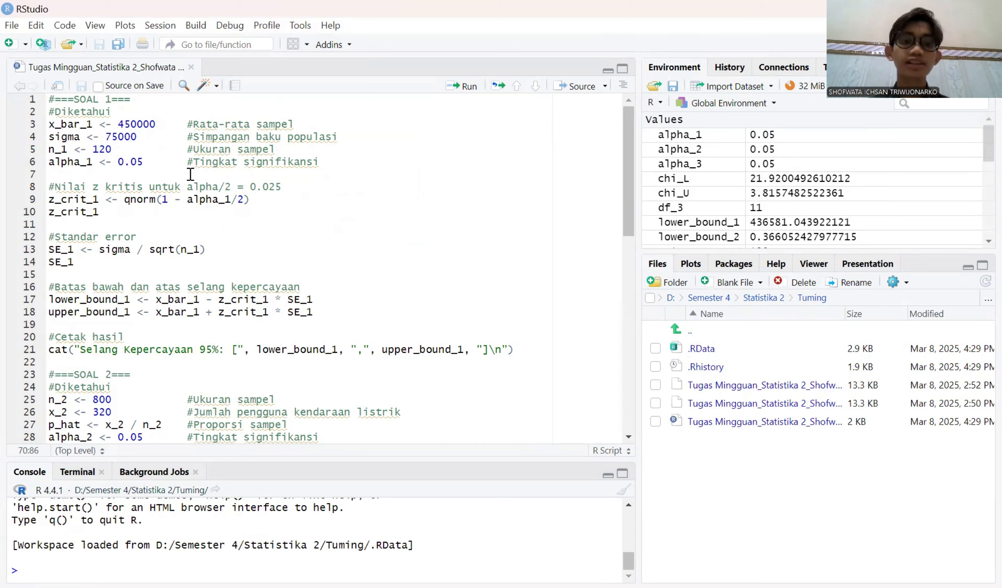
# Run the whole SOAL 1 code block, from its heading on line 1 through the cat statement on line 21.
pyautogui.scroll(-1, 114, 194)
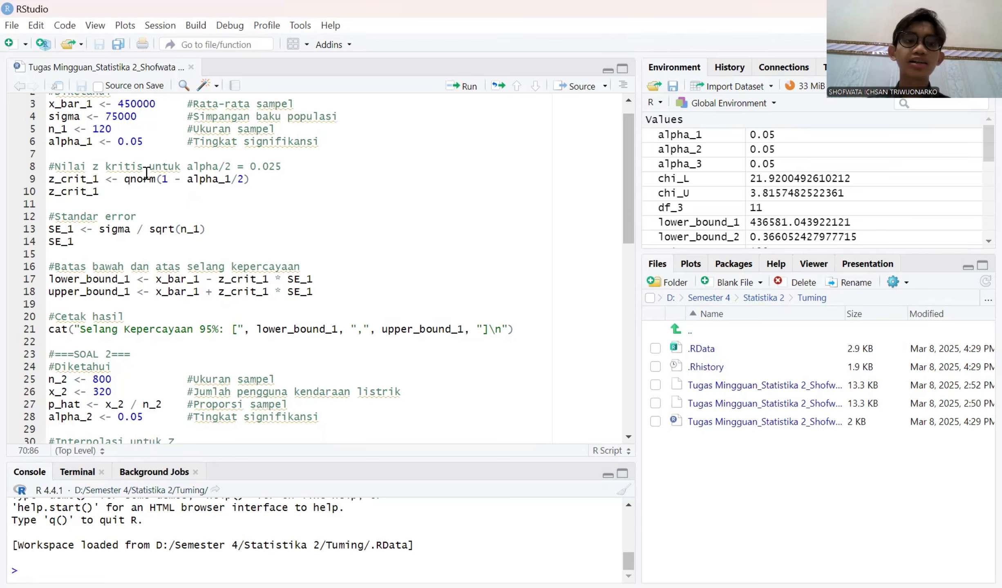
pyautogui.scroll(1, 186, 174)
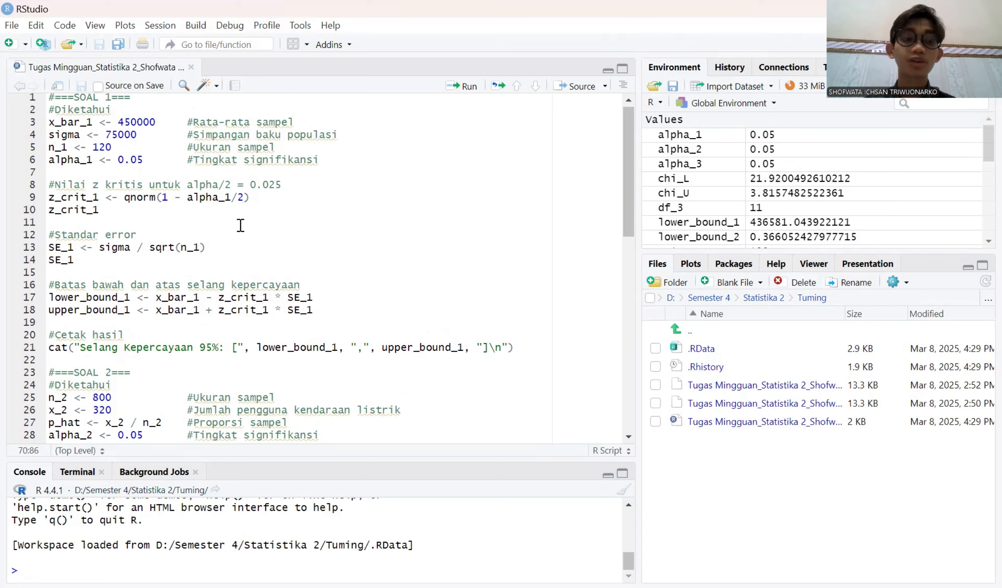
pyautogui.scroll(-3, 238, 223)
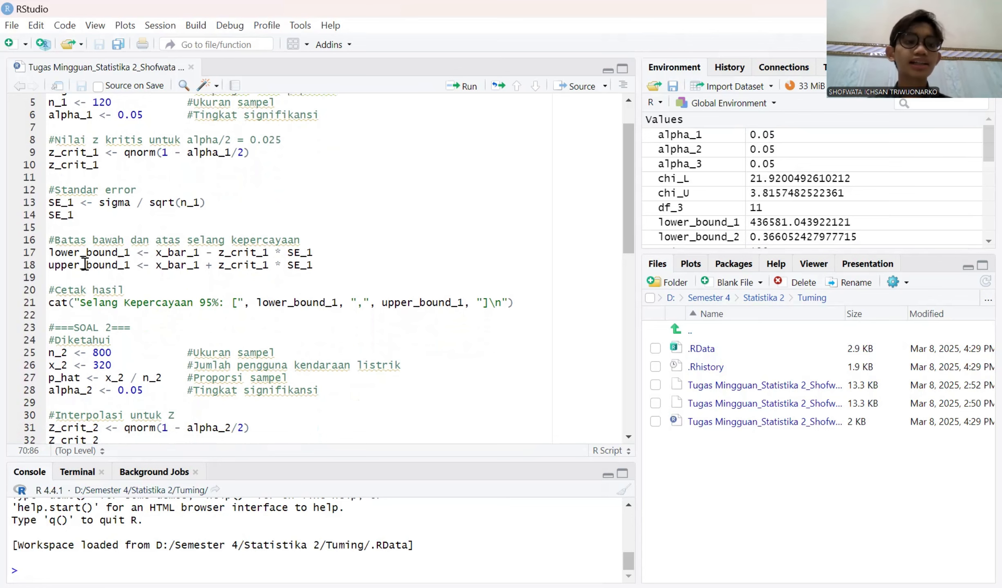
pyautogui.scroll(2, 84, 265)
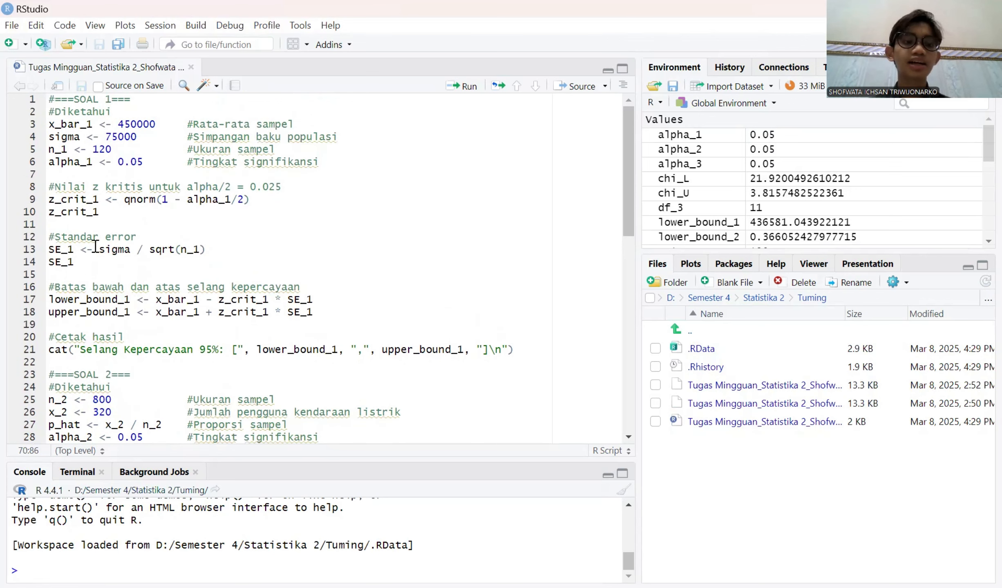
pyautogui.click(49, 100)
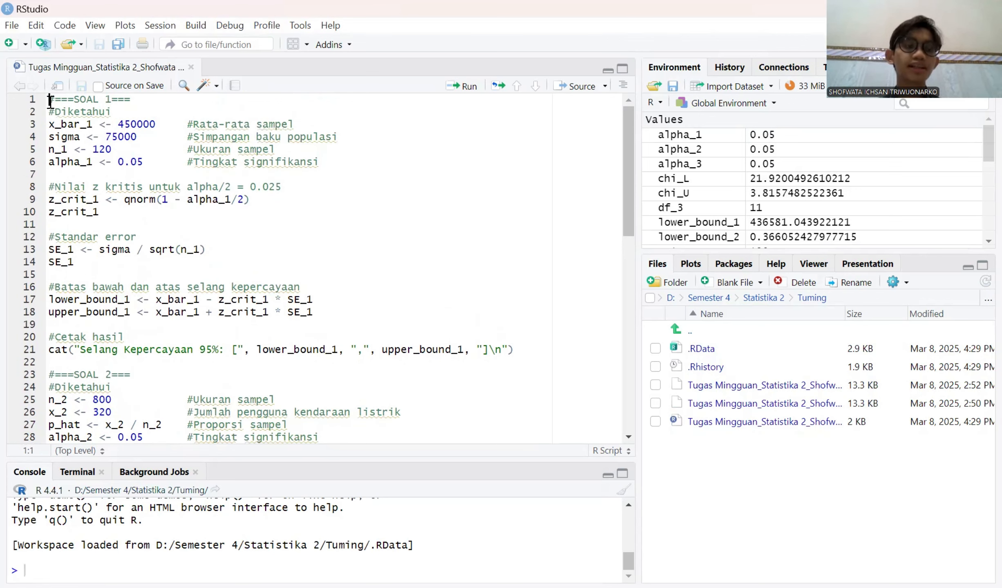
pyautogui.hotkey('shift', 'Down')
pyautogui.hotkey('shift', 'Down')
pyautogui.hotkey('shift', 'Down')
pyautogui.hotkey('shift', 'Down')
pyautogui.hotkey('shift', 'Down')
pyautogui.hotkey('shift', 'Down')
pyautogui.hotkey('shift', 'Down')
pyautogui.hotkey('shift', 'Down')
pyautogui.hotkey('shift', 'Down')
pyautogui.hotkey('shift', 'Down')
pyautogui.hotkey('shift', 'Down')
pyautogui.hotkey('shift', 'Down')
pyautogui.hotkey('shift', 'Down')
pyautogui.hotkey('shift', 'Down')
pyautogui.hotkey('shift', 'Down')
pyautogui.hotkey('shift', 'Down')
pyautogui.hotkey('shift', 'Down')
pyautogui.hotkey('shift', 'Down')
pyautogui.hotkey('shift', 'Down')
pyautogui.hotkey('shift', 'Down')
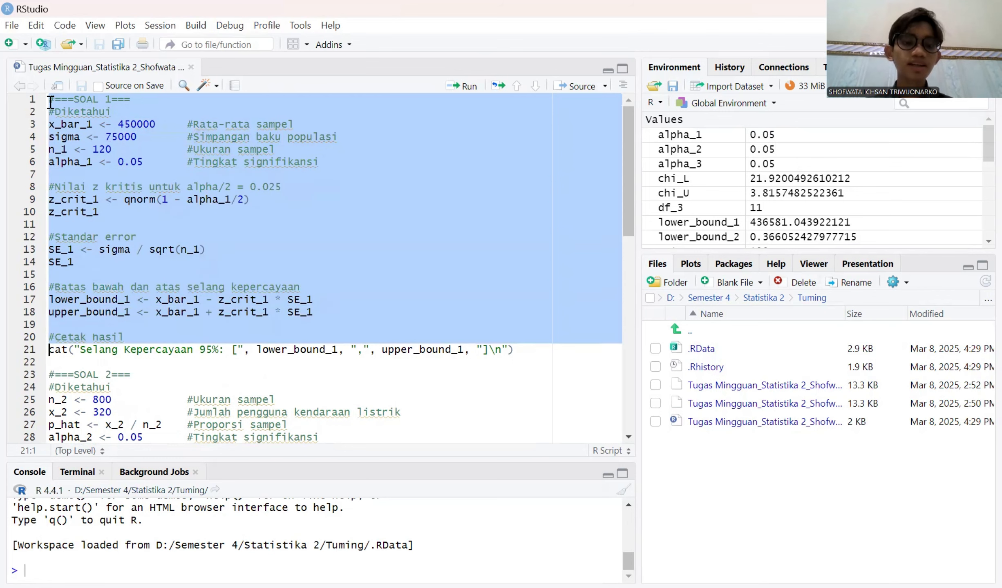
pyautogui.hotkey('shift', 'End')
pyautogui.hotkey('ctrl', 'Return')
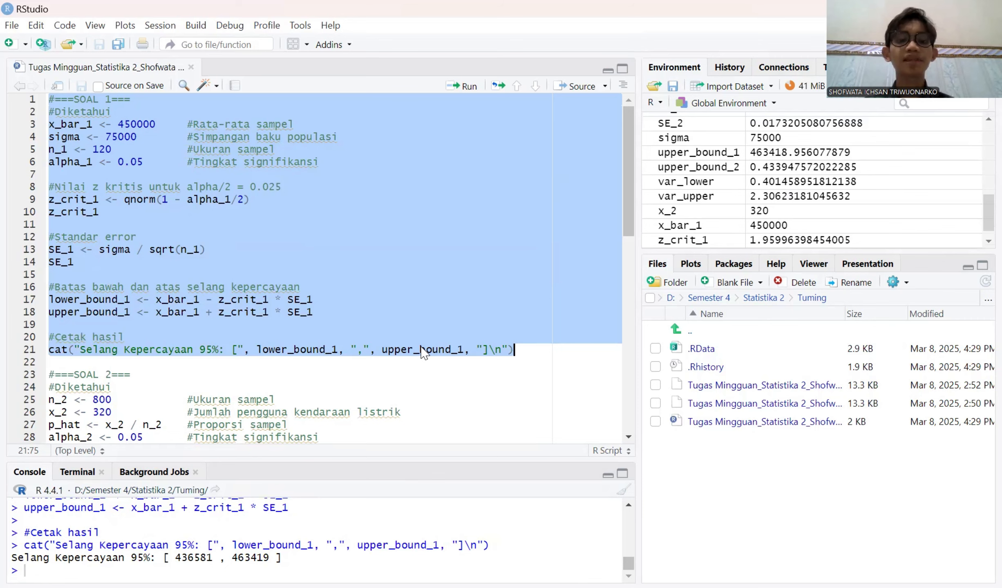
# Switch to Tugas Mingguan Modul 1.pdf in the browser and read question 2 about the proportion of electric vehicle users.
pyautogui.hotkey('alt', 'Tab')
pyautogui.scroll(-3, 648, 333)
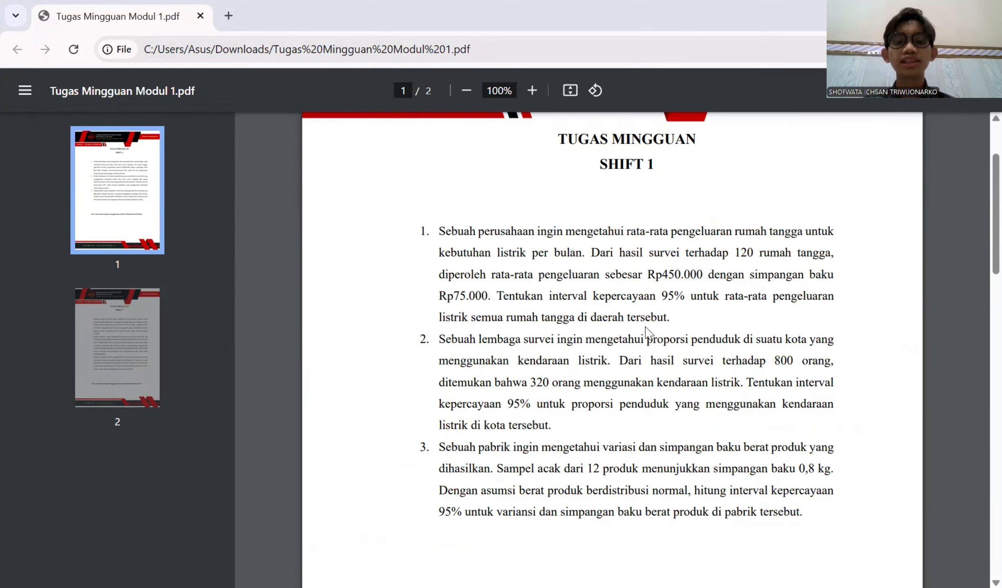
pyautogui.scroll(-1, 605, 302)
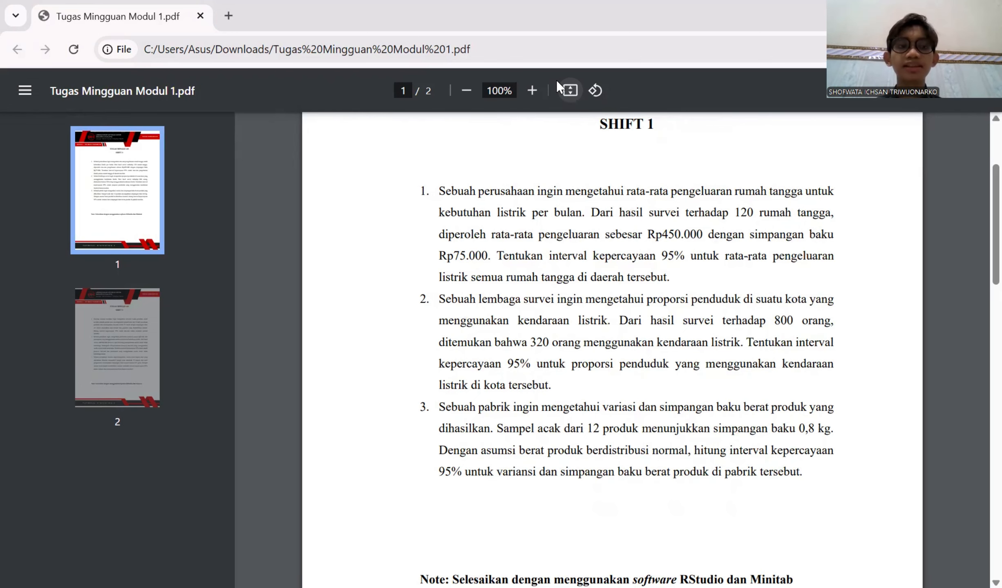
# Switch to Minitab and start a 1 Proportion analysis using summarized data.
pyautogui.hotkey('alt', 'Tab')
pyautogui.click(113, 27)
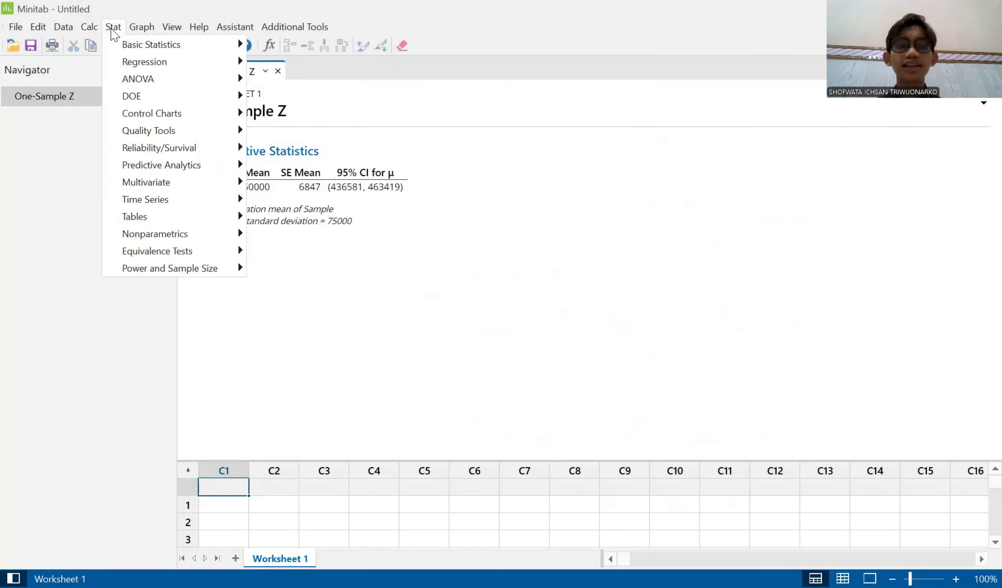
pyautogui.moveTo(135, 45)
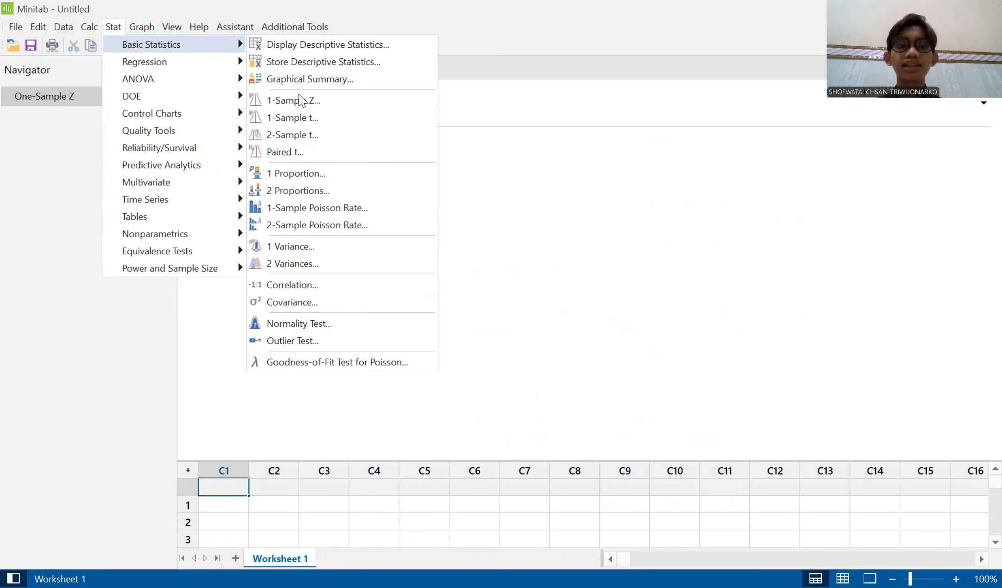
pyautogui.click(310, 177)
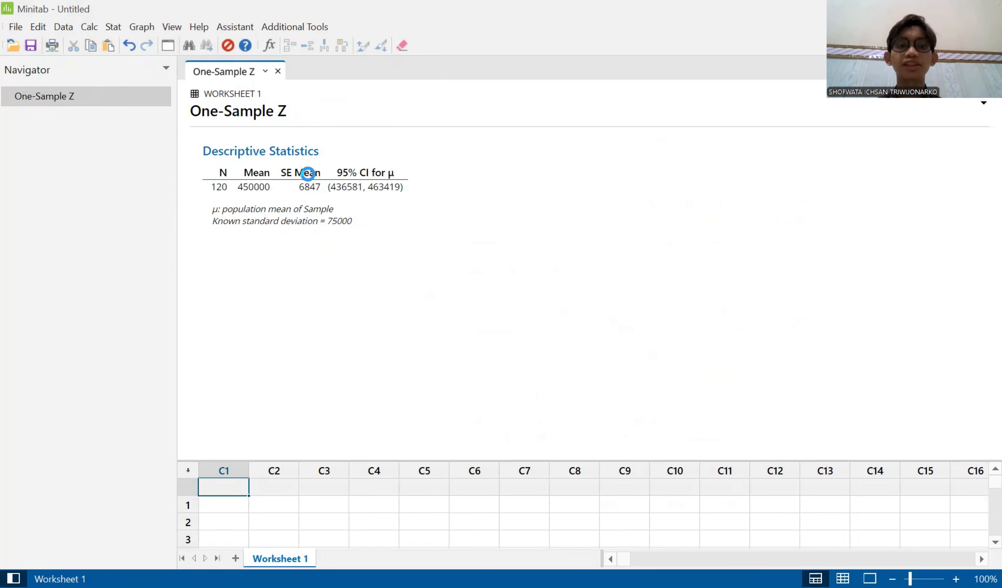
pyautogui.click(554, 210)
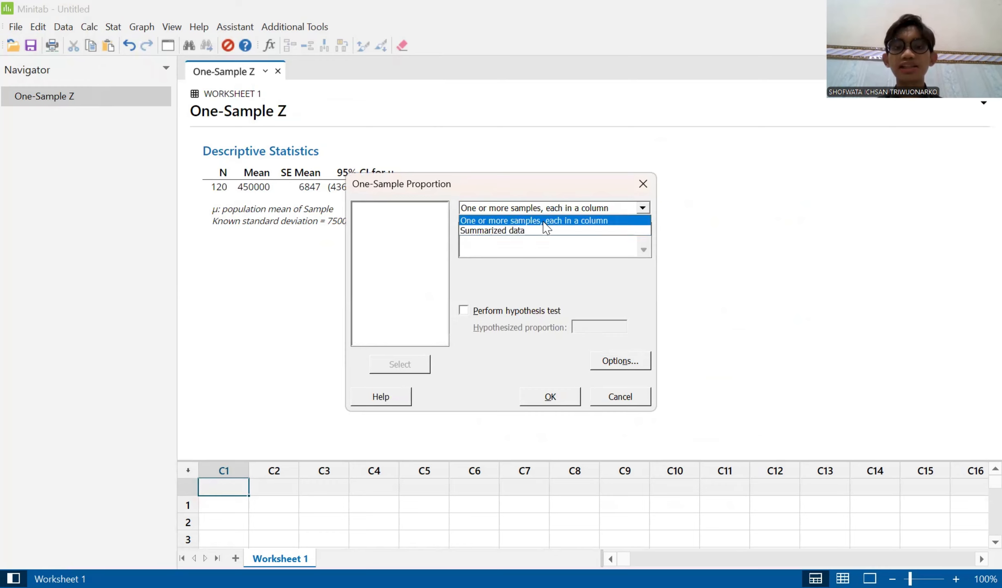
pyautogui.click(541, 231)
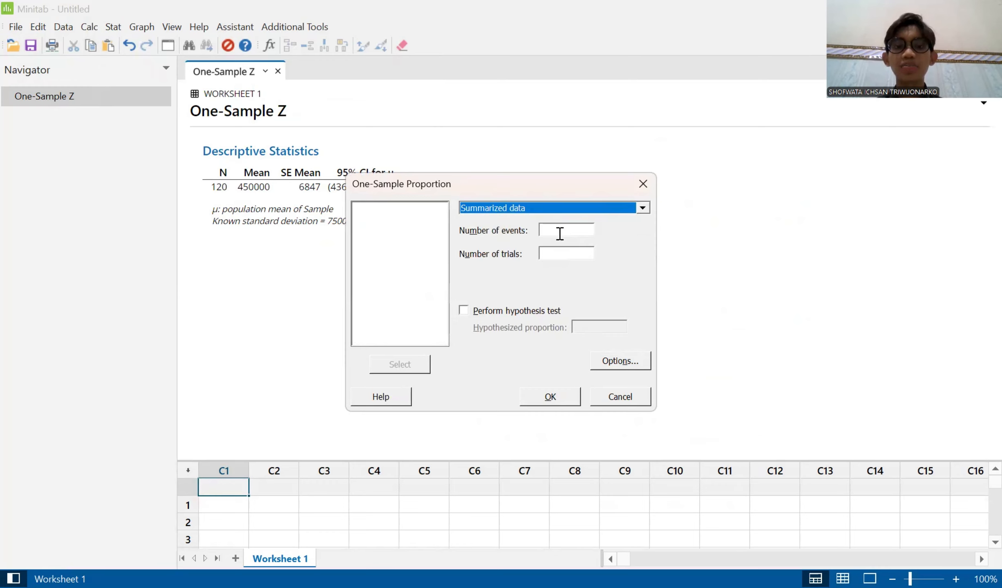
# Set the number of events to 320 and the number of trials to 800 for the one-sample proportion.
pyautogui.click(559, 234)
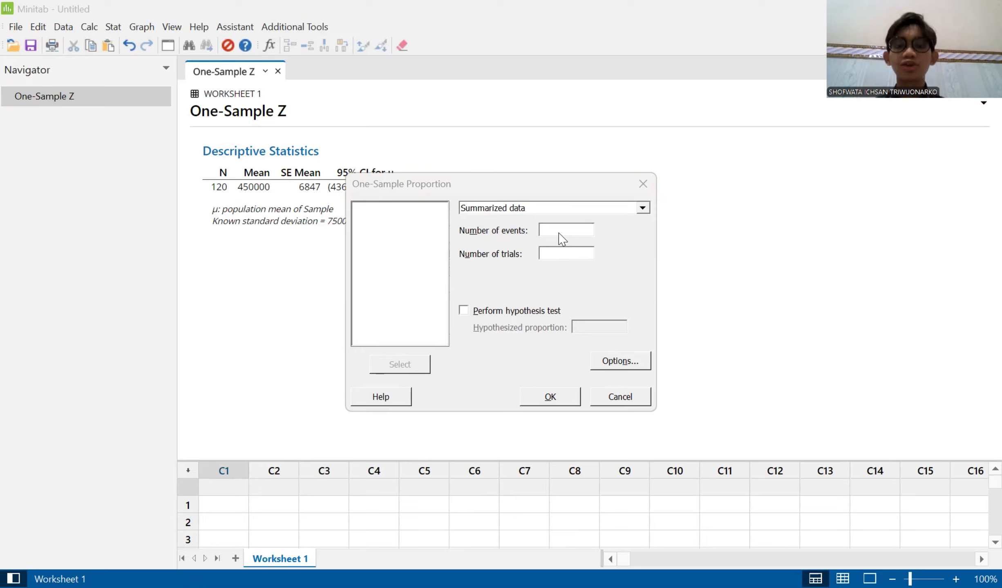
pyautogui.click(572, 280)
pyautogui.write('320')
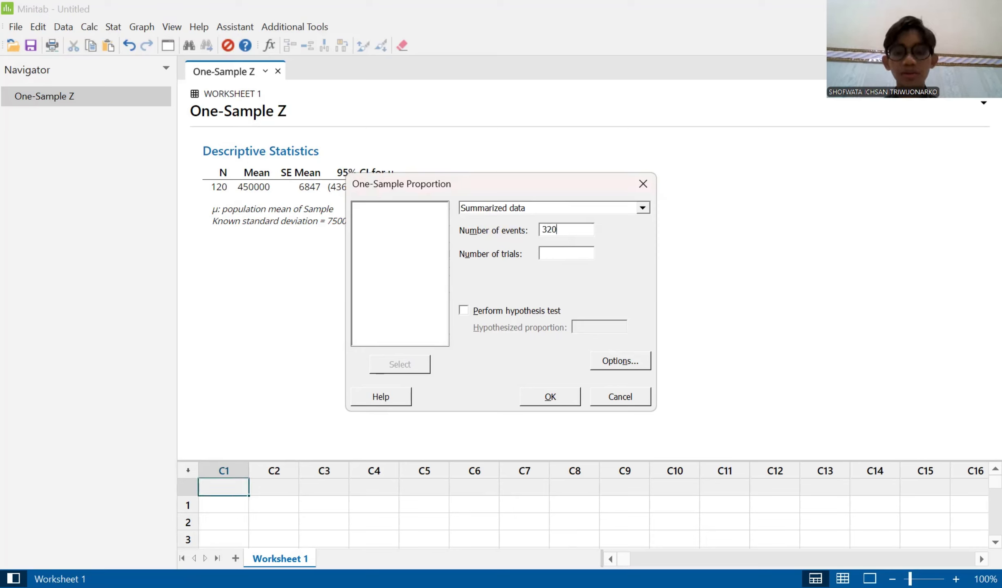
pyautogui.click(547, 253)
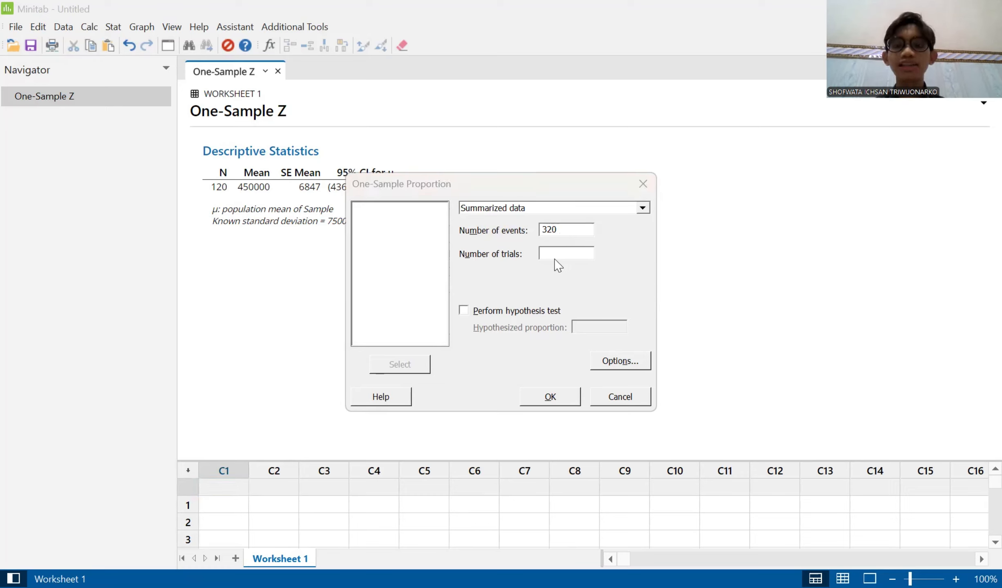
pyautogui.click(568, 307)
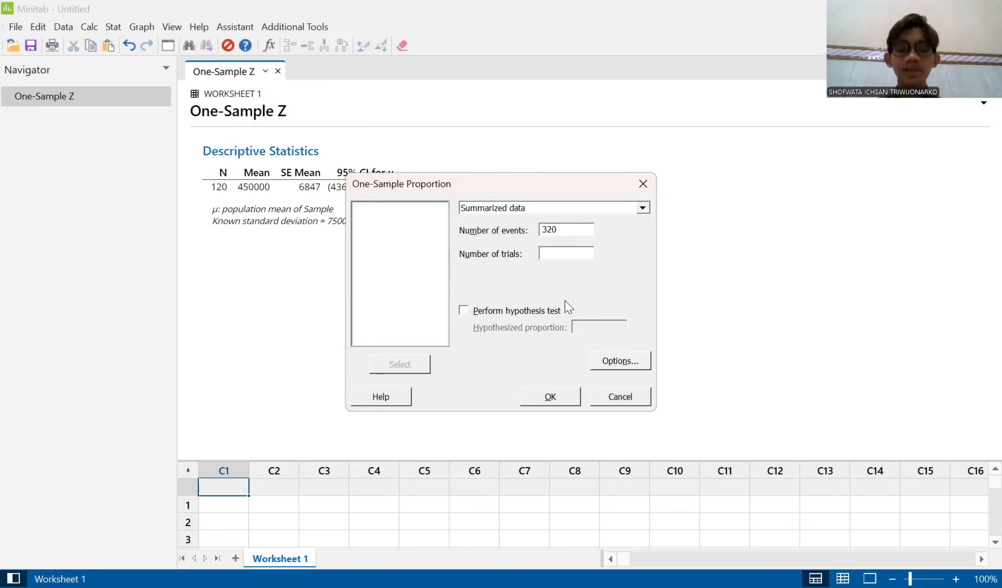
pyautogui.write('800')
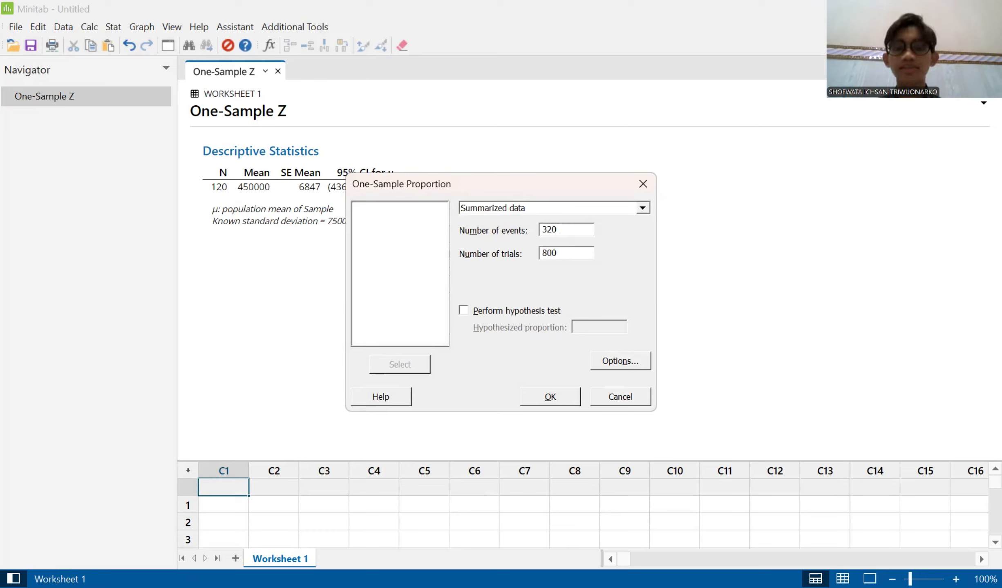
# Choose the alternative Proportion ≠ hypothesized proportion and the Normal approximation method, and run the one-proportion analysis.
pyautogui.click(604, 362)
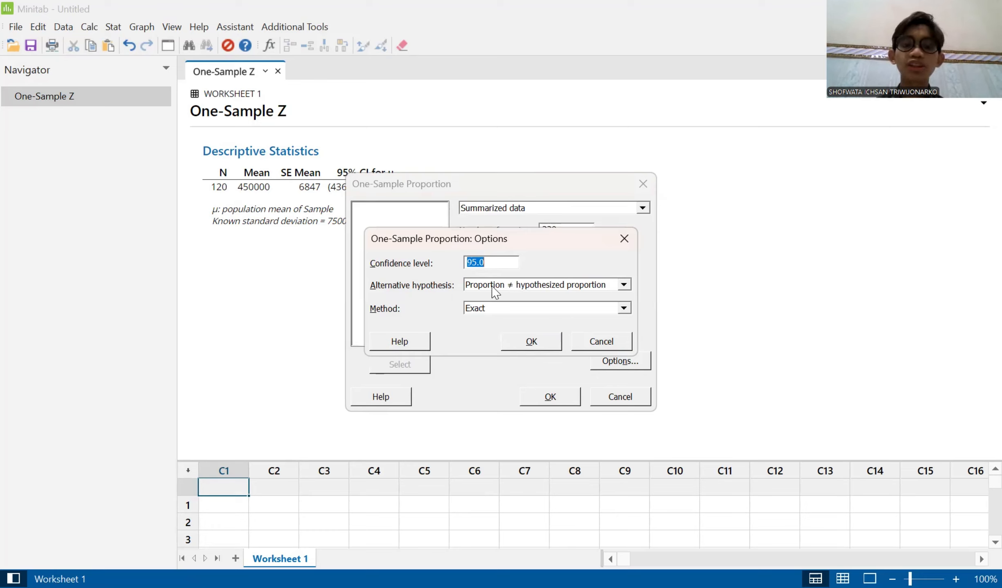
pyautogui.click(519, 285)
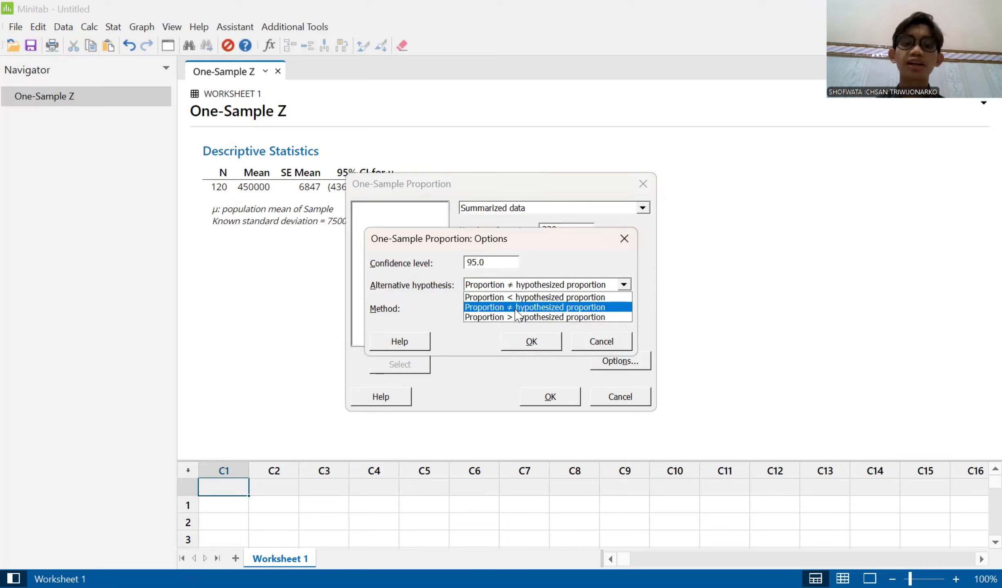
pyautogui.click(520, 308)
pyautogui.click(506, 313)
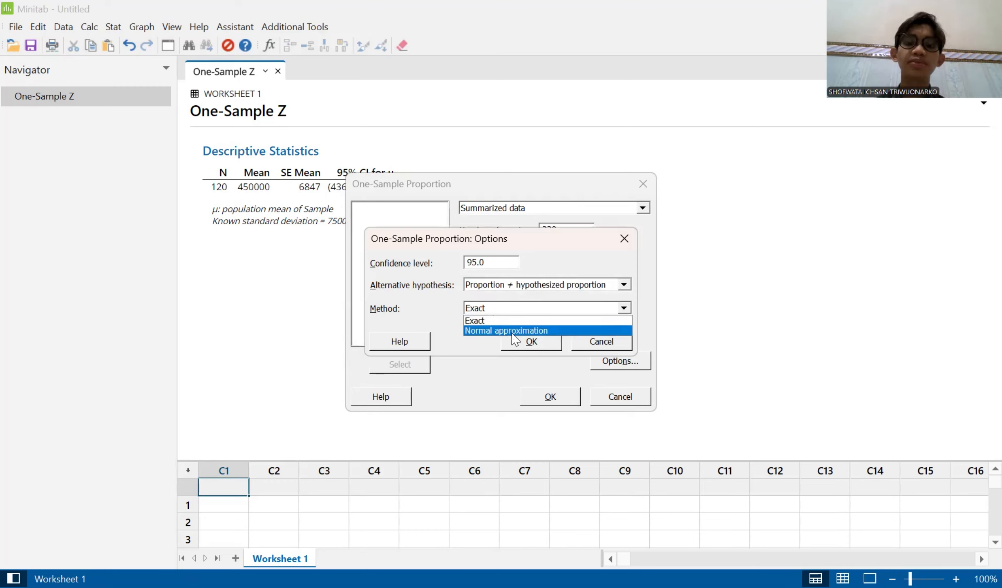
pyautogui.click(511, 331)
pyautogui.click(528, 342)
pyautogui.click(543, 390)
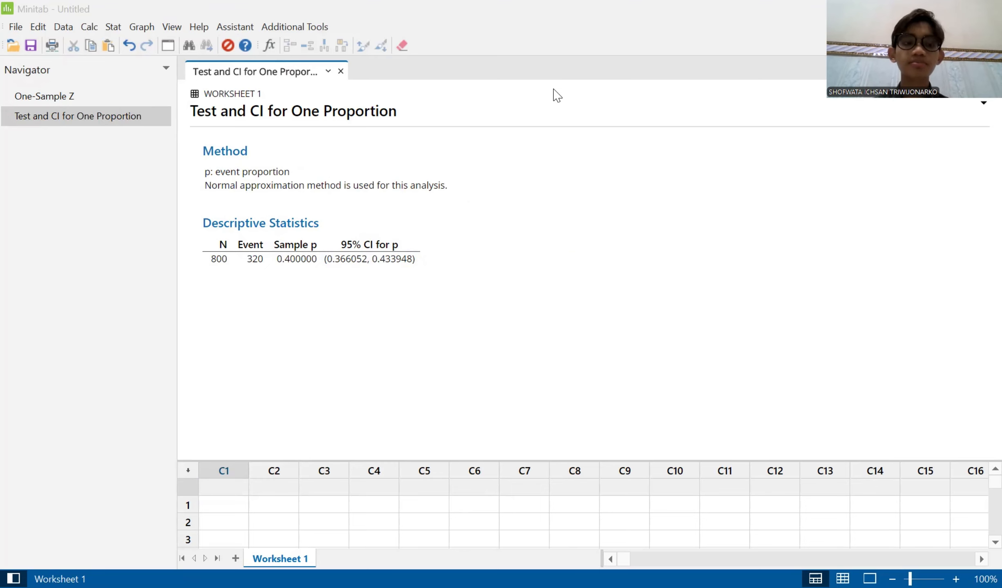
# Switch to RStudio and review the SOAL 2 code, from the given values through the confidence bounds and printed results.
pyautogui.click(173, 373)
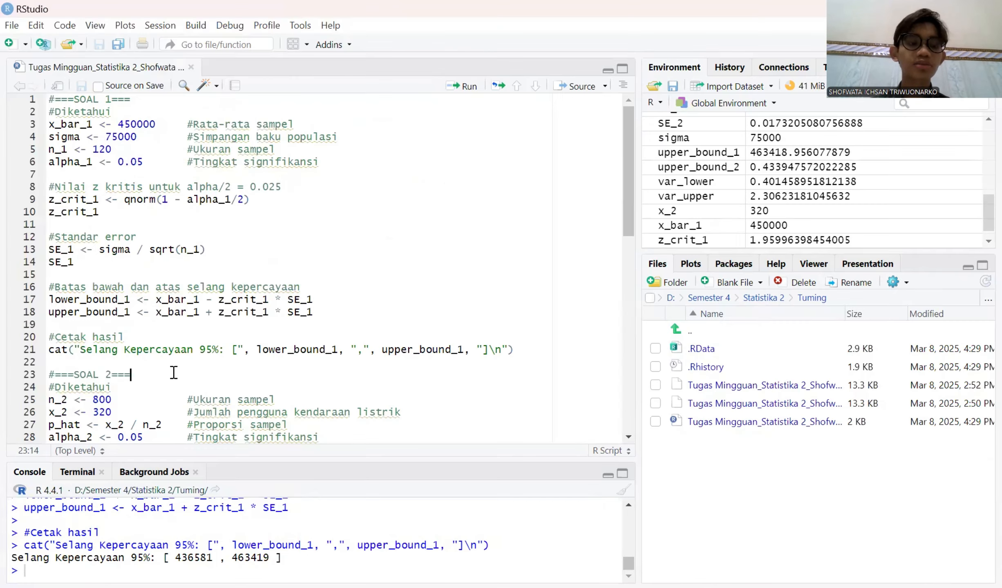
pyautogui.scroll(-2, 173, 373)
pyautogui.scroll(-6, 173, 373)
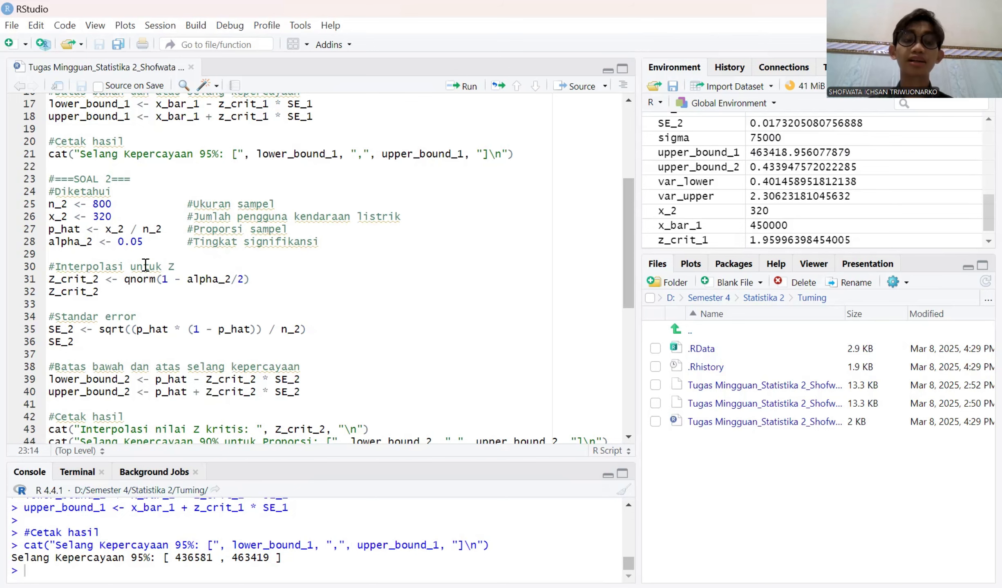
pyautogui.scroll(-1, 209, 233)
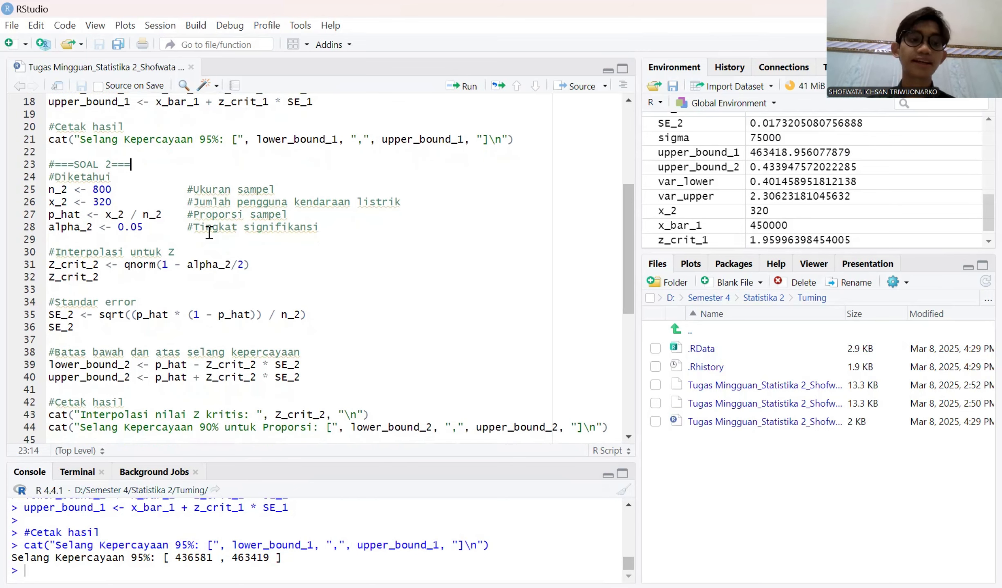
pyautogui.scroll(-2, 155, 243)
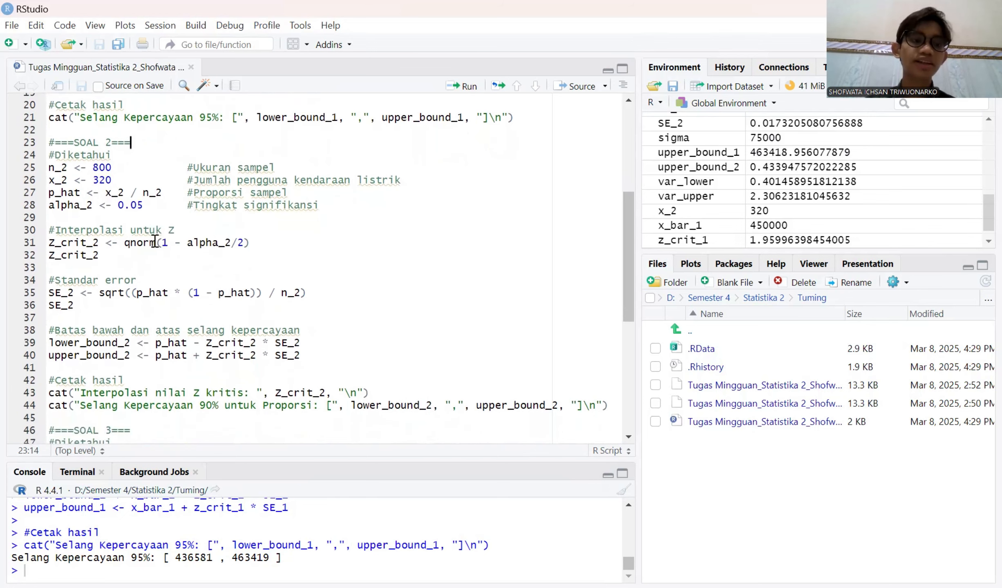
pyautogui.scroll(-3, 155, 242)
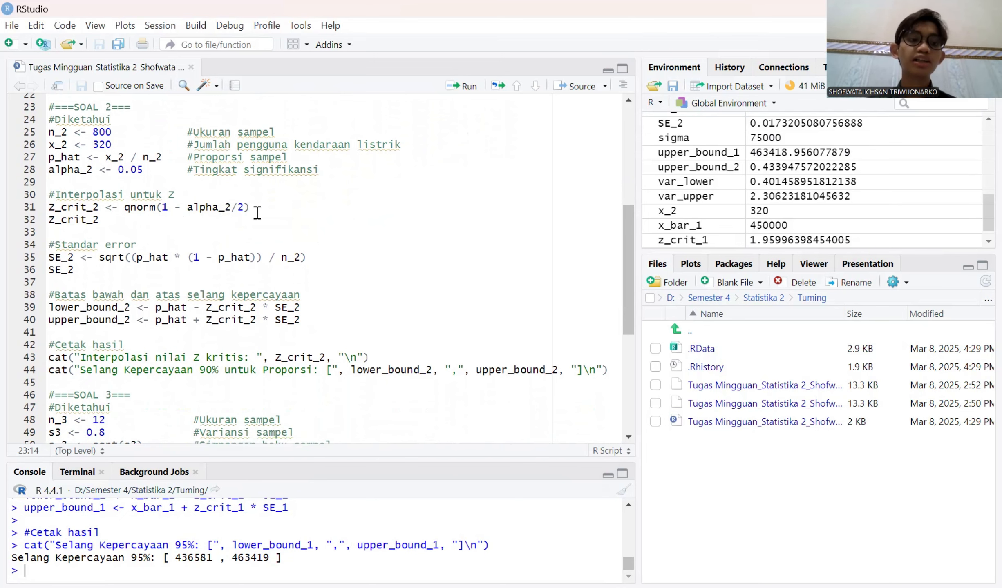
pyautogui.scroll(-2, 257, 212)
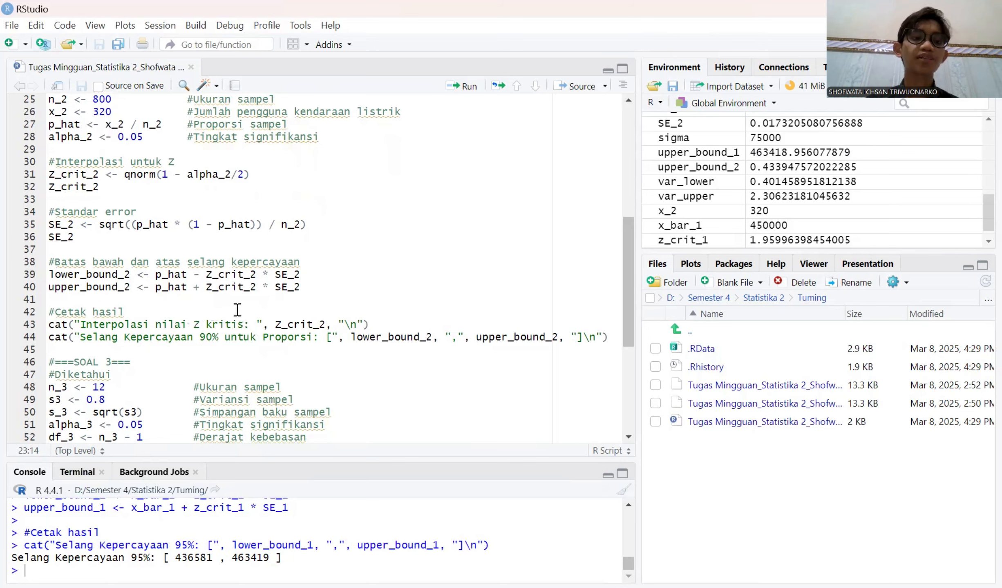
pyautogui.scroll(-1, 159, 265)
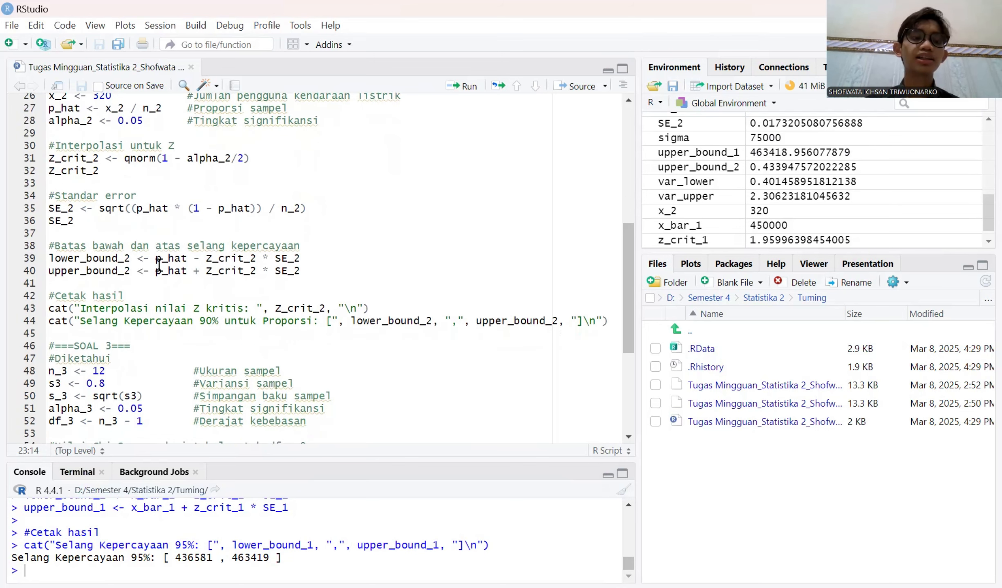
pyautogui.scroll(-1, 159, 265)
pyautogui.scroll(2, 166, 259)
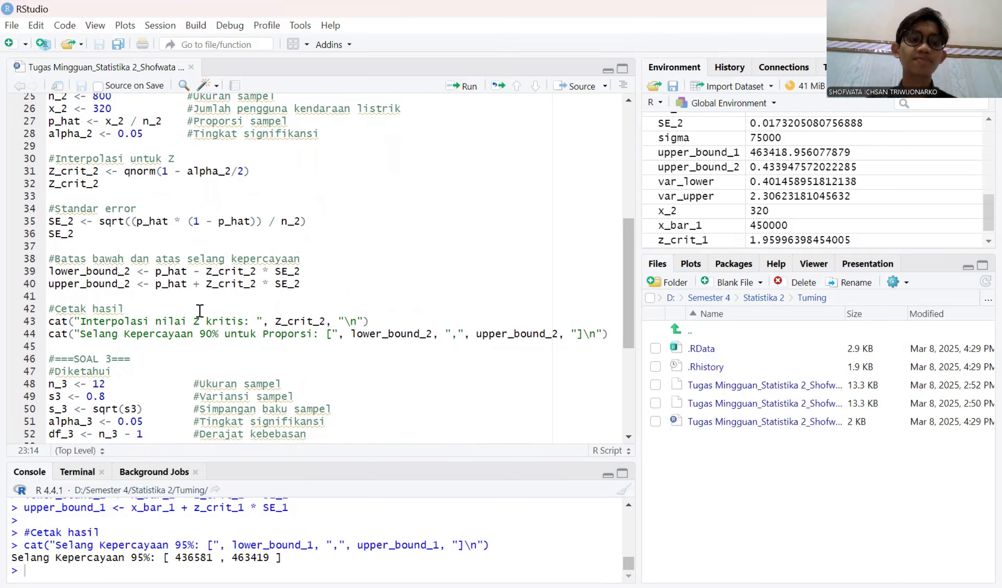
pyautogui.scroll(1, 80, 303)
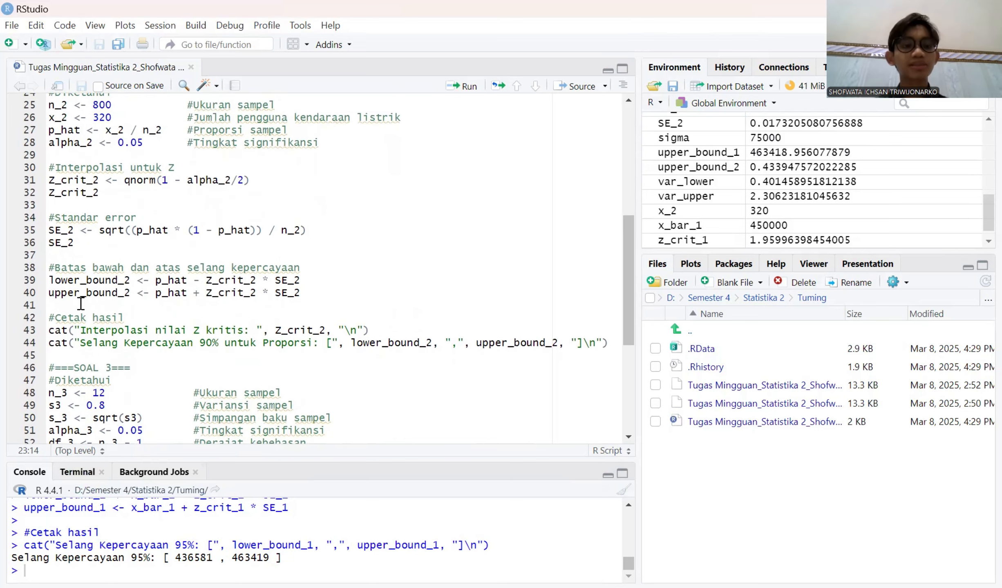
# Run the whole SOAL 2 block of the script, from its heading through the printed confidence interval for the proportion.
pyautogui.scroll(4, 81, 303)
pyautogui.click(49, 134)
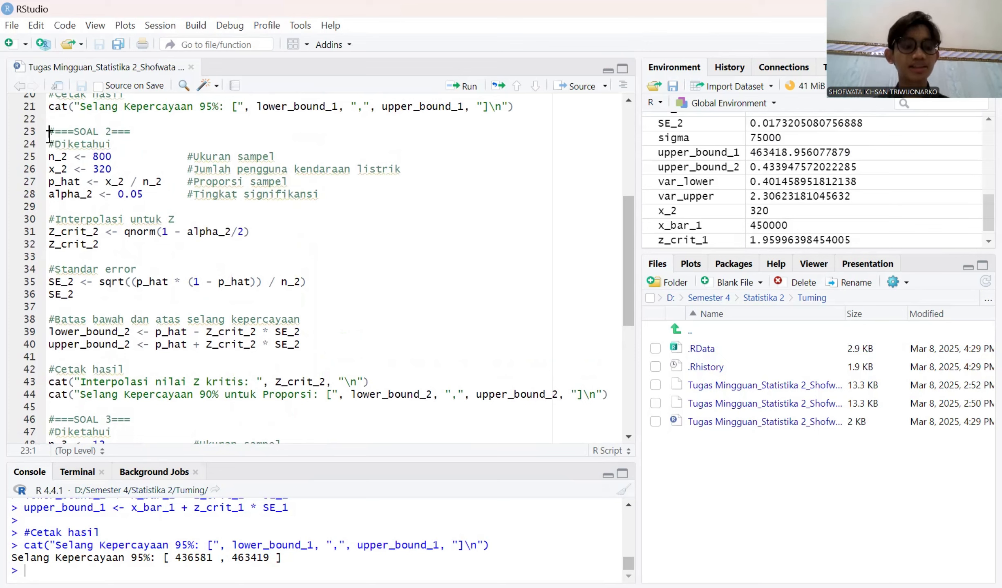
pyautogui.hotkey('shift', 'Down')
pyautogui.hotkey('shift', 'Down')
pyautogui.hotkey('shift', 'Down')
pyautogui.hotkey('shift', 'Down')
pyautogui.hotkey('shift', 'Down')
pyautogui.hotkey('shift', 'Down')
pyautogui.hotkey('shift', 'Down')
pyautogui.hotkey('shift', 'Down')
pyautogui.hotkey('shift', 'Down')
pyautogui.hotkey('shift', 'Down')
pyautogui.hotkey('shift', 'Down')
pyautogui.hotkey('shift', 'Down')
pyautogui.hotkey('shift', 'Down')
pyautogui.hotkey('shift', 'Down')
pyautogui.hotkey('shift', 'Down')
pyautogui.hotkey('shift', 'Down')
pyautogui.hotkey('shift', 'Down')
pyautogui.hotkey('shift', 'Down')
pyautogui.hotkey('shift', 'Down')
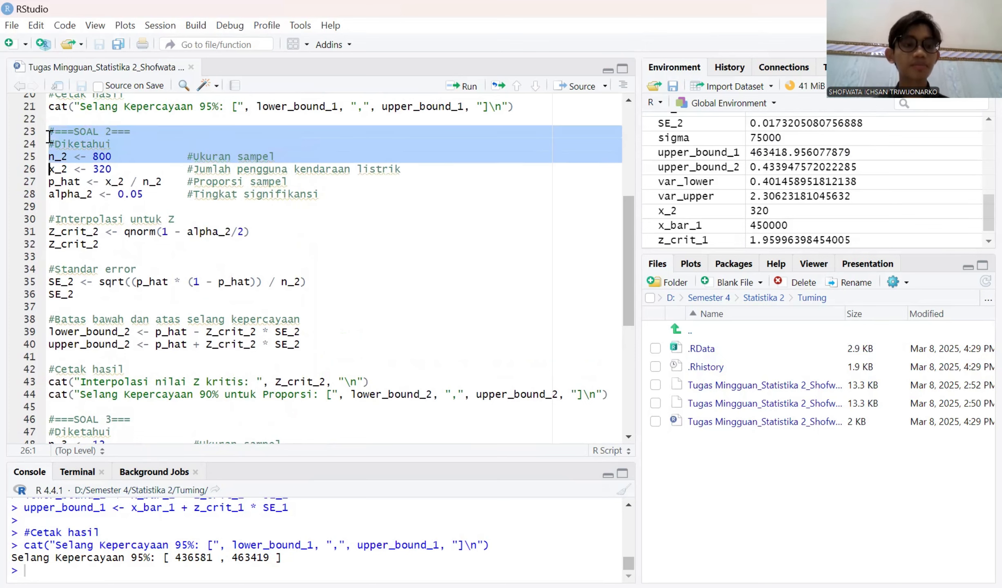
pyautogui.hotkey('shift', 'Down')
pyautogui.hotkey('shift', 'Down')
pyautogui.hotkey('shift', 'Down')
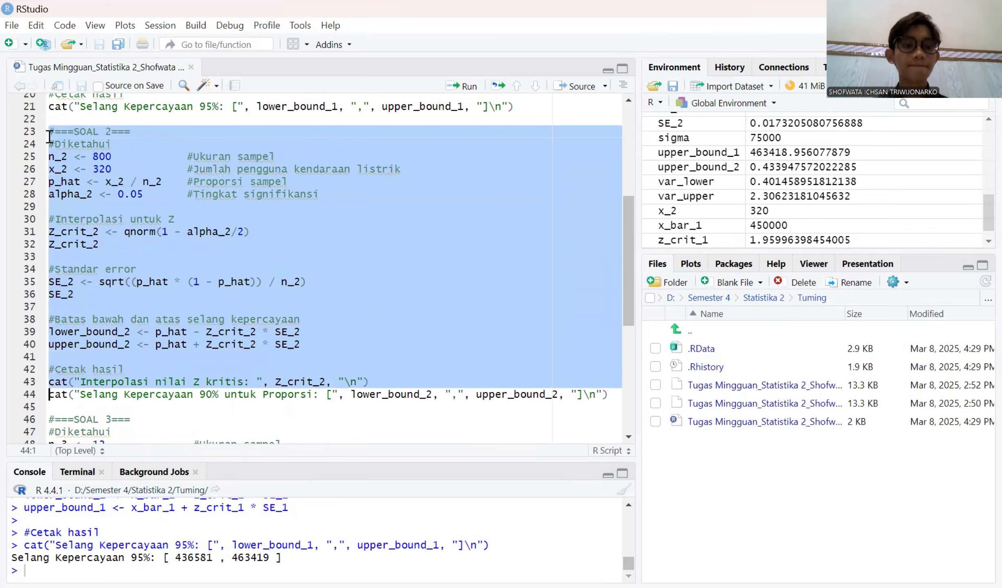
pyautogui.hotkey('shift', 'Left')
pyautogui.hotkey('ctrl', 'Return')
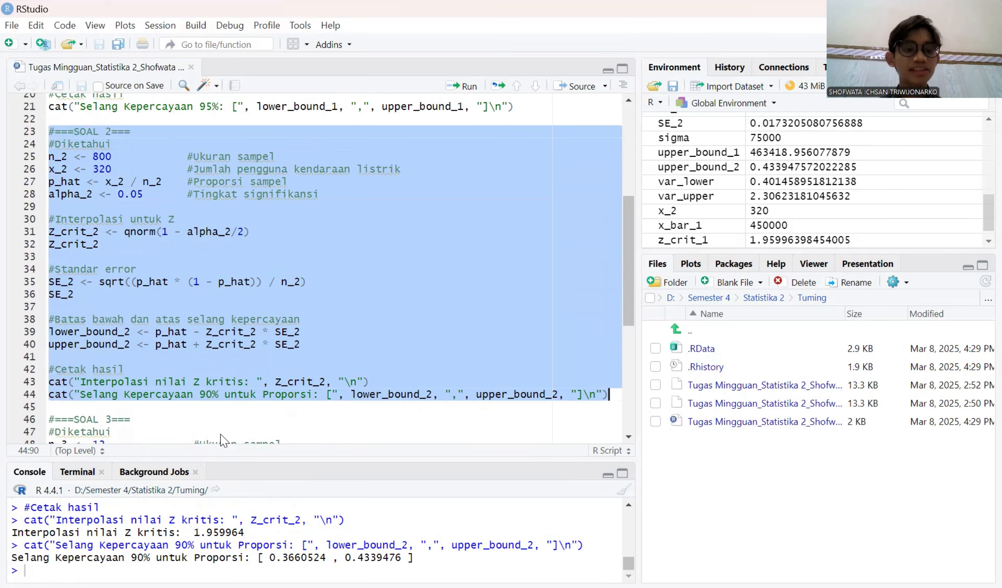
# Correct the confidence level in the SOAL 2 proportion interval's printed label to 95%.
pyautogui.click(213, 399)
pyautogui.press('BackSpace')
pyautogui.write('5')
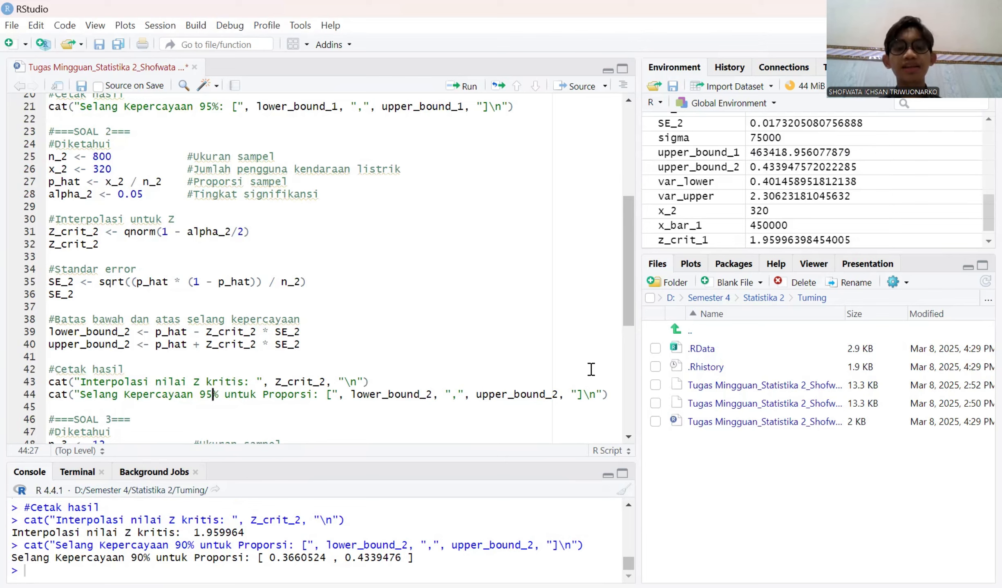
# Check question 3 in the assignment PDF and start a 1 Variance analysis in Minitab using Sample variance as the input.
pyautogui.hotkey('alt', 'Tab')
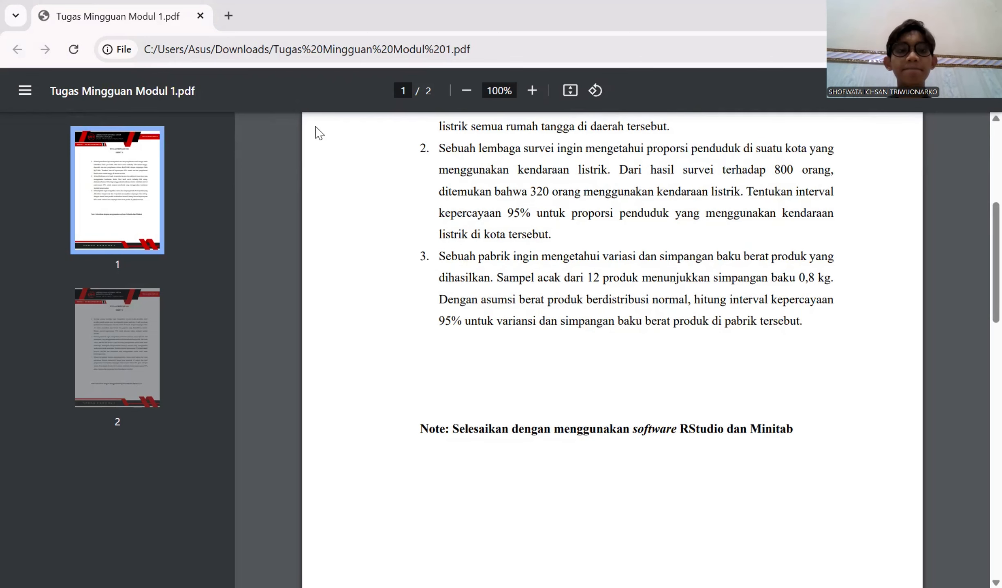
pyautogui.hotkey('alt', 'Tab')
pyautogui.click(113, 27)
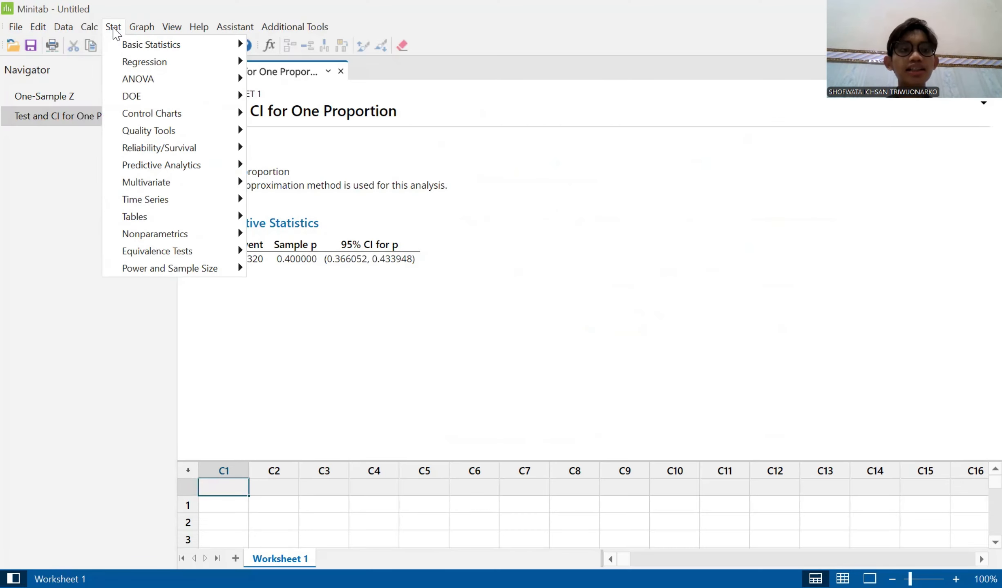
pyautogui.moveTo(127, 45)
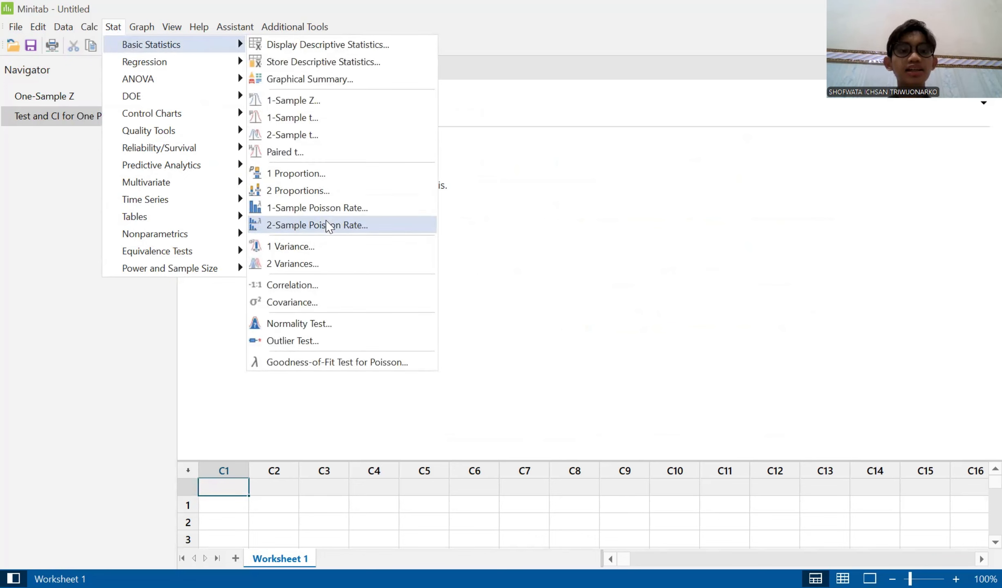
pyautogui.click(335, 246)
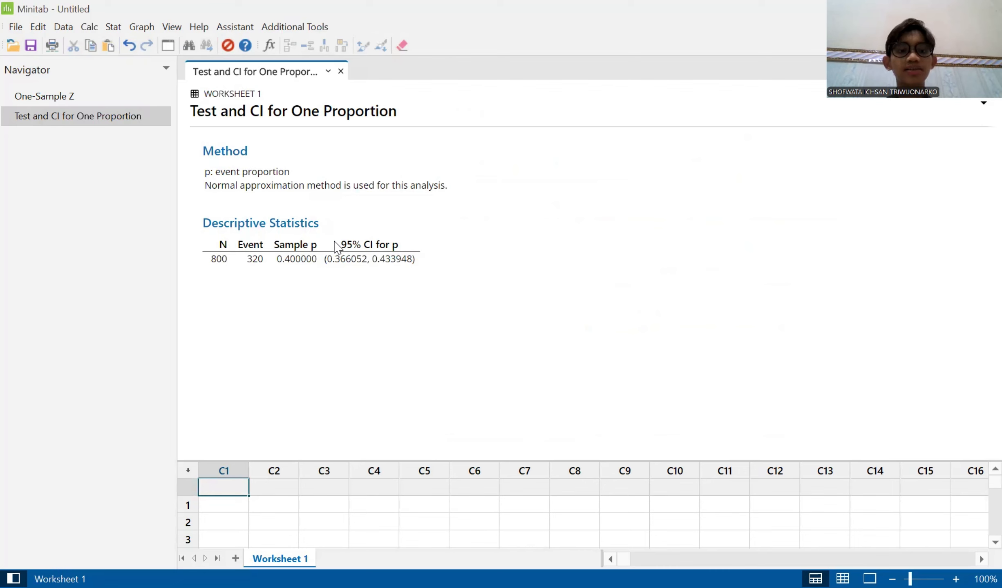
pyautogui.click(507, 217)
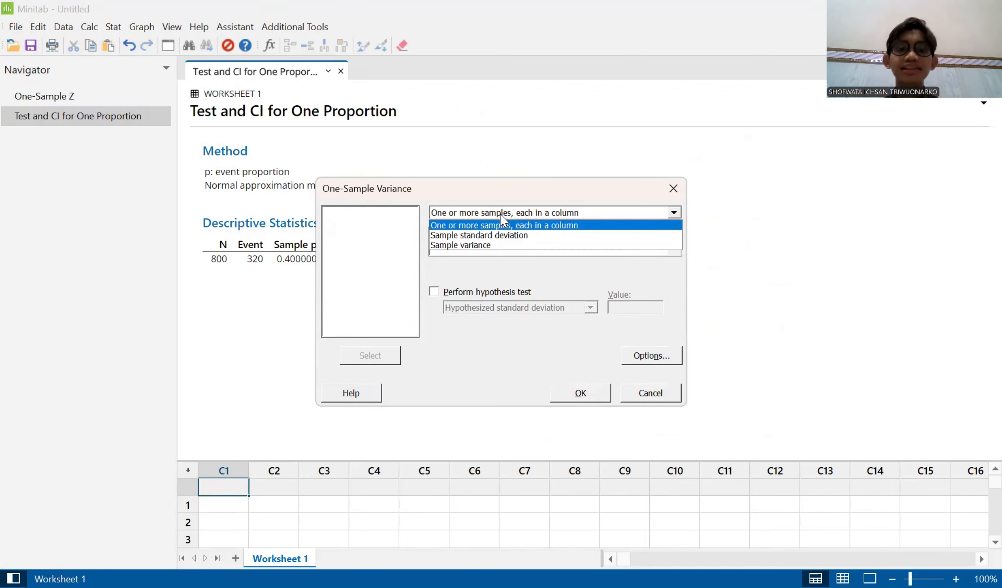
pyautogui.click(504, 245)
# Set the sample size to 12 and the sample variance to 0.8 for the one-sample variance analysis.
pyautogui.click(527, 236)
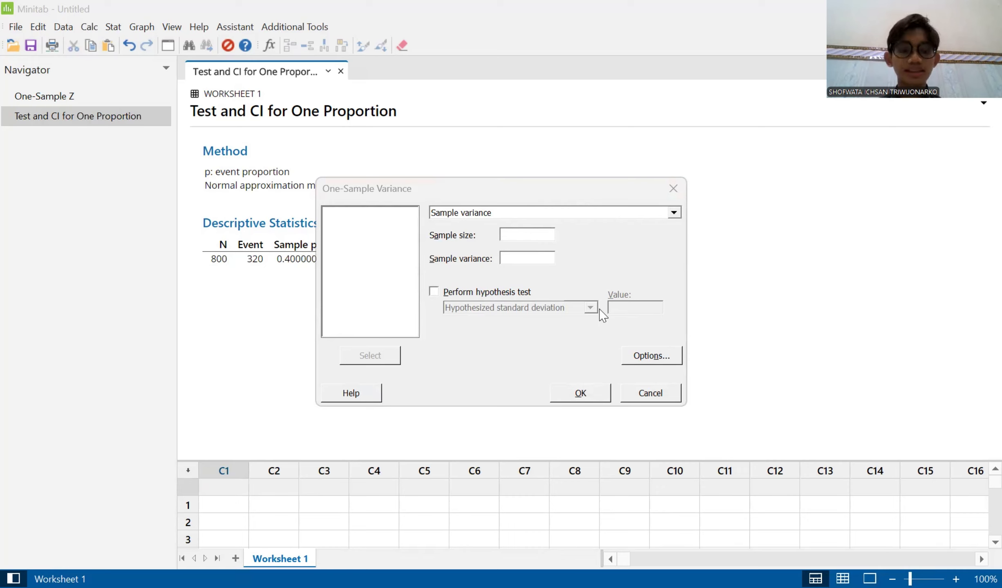
pyautogui.write('12')
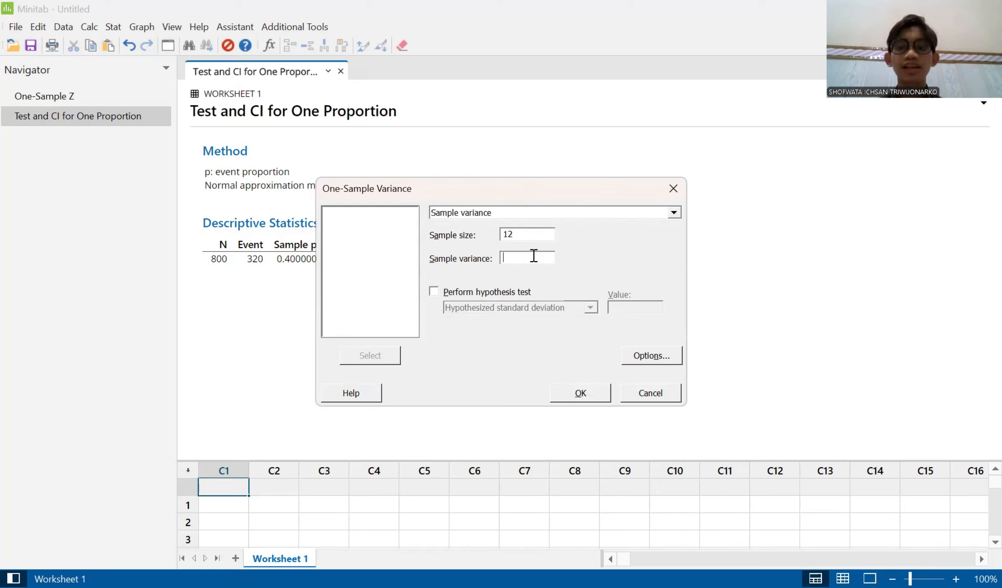
pyautogui.write('0.')
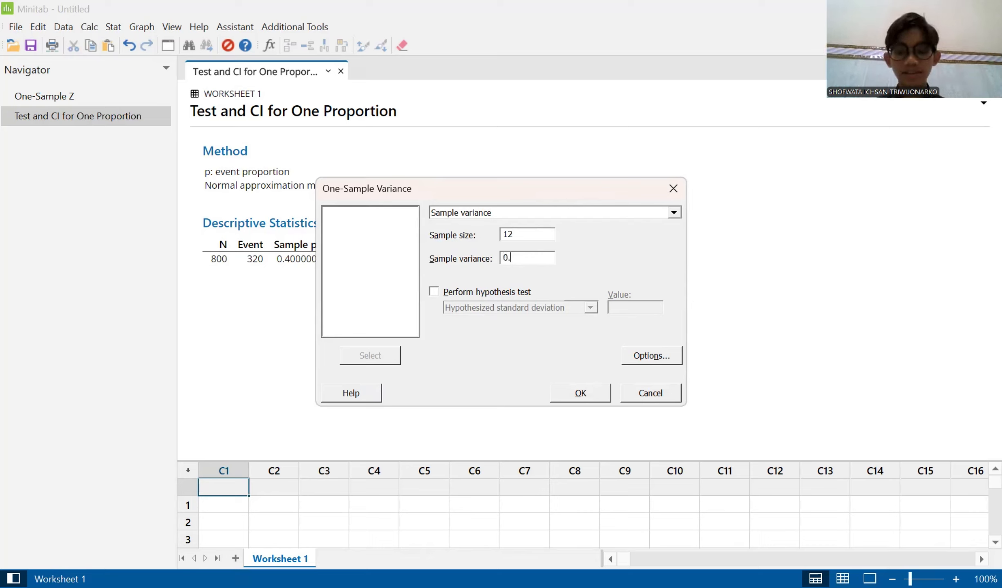
pyautogui.write('8')
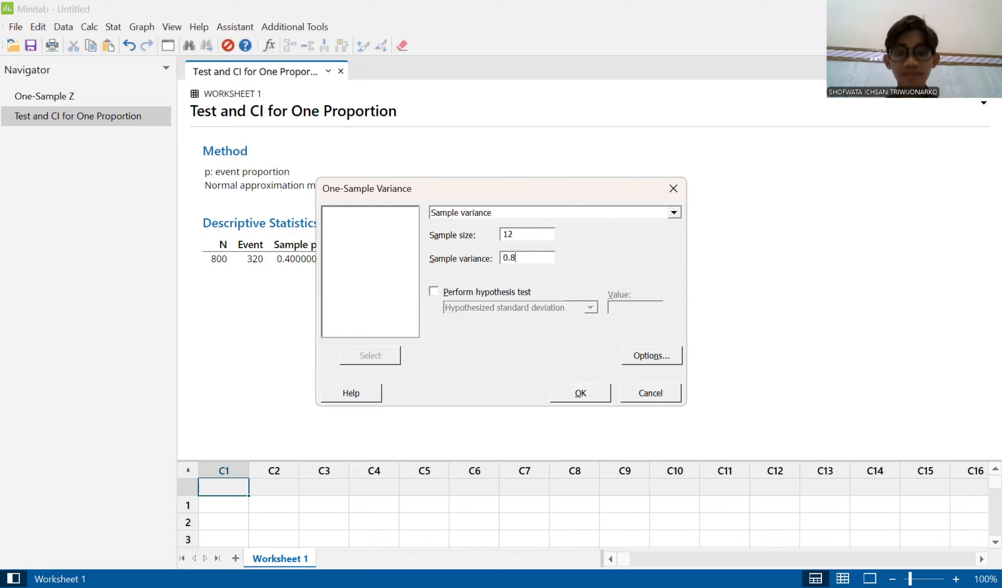
# Choose the alternative Standard deviation ≠ hypothesized standard deviation and run the analysis based on the sample variance.
pyautogui.click(660, 361)
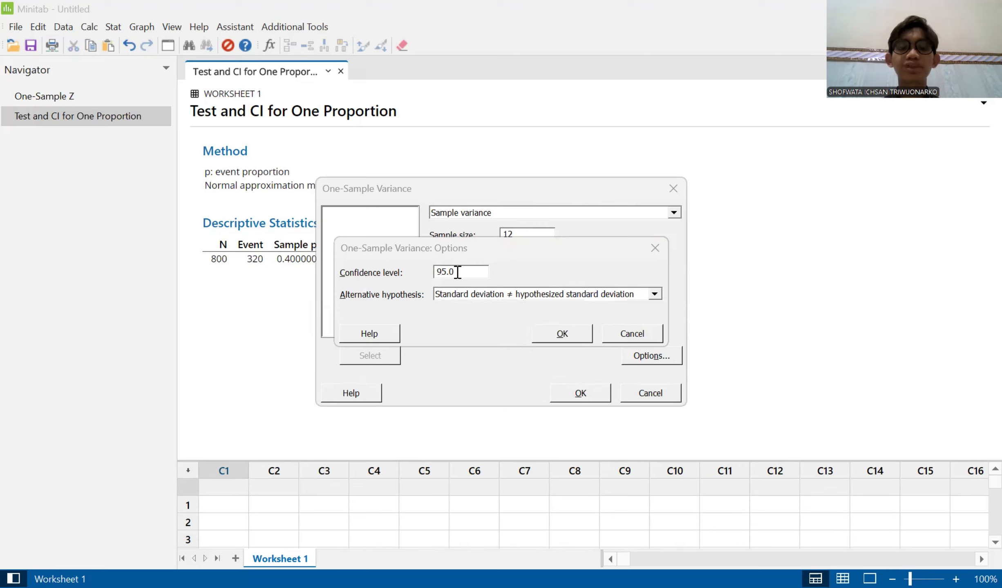
pyautogui.click(554, 279)
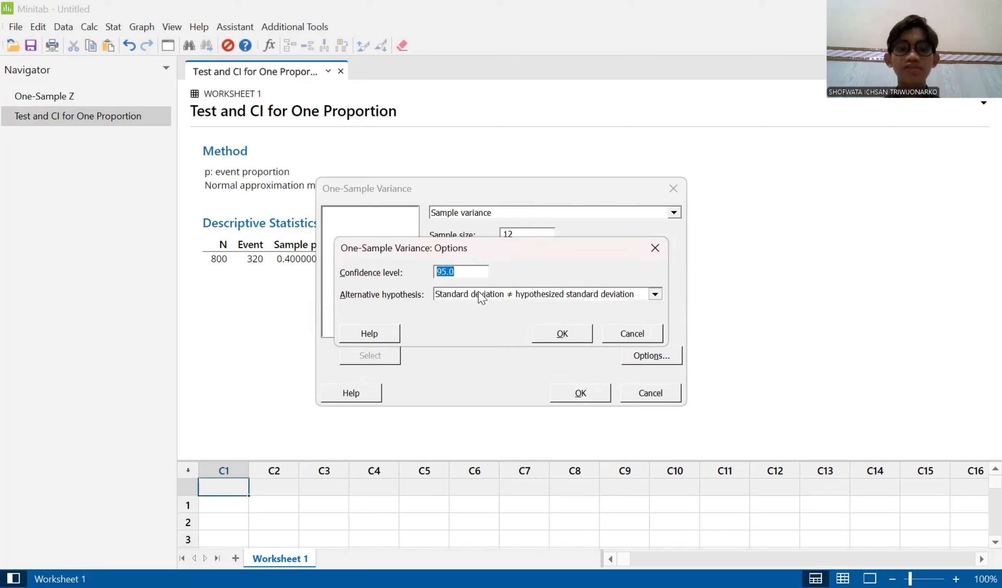
pyautogui.click(483, 298)
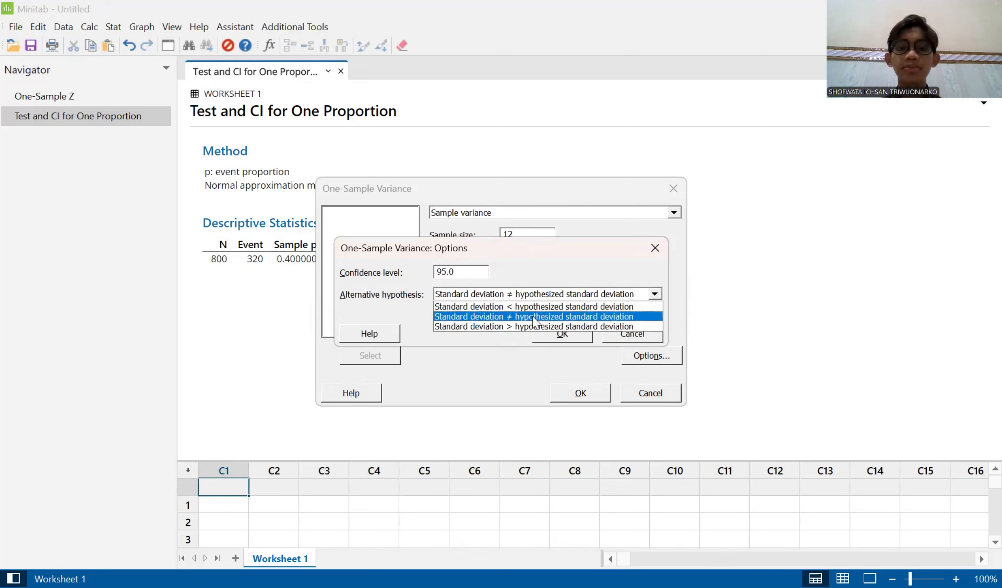
pyautogui.click(563, 318)
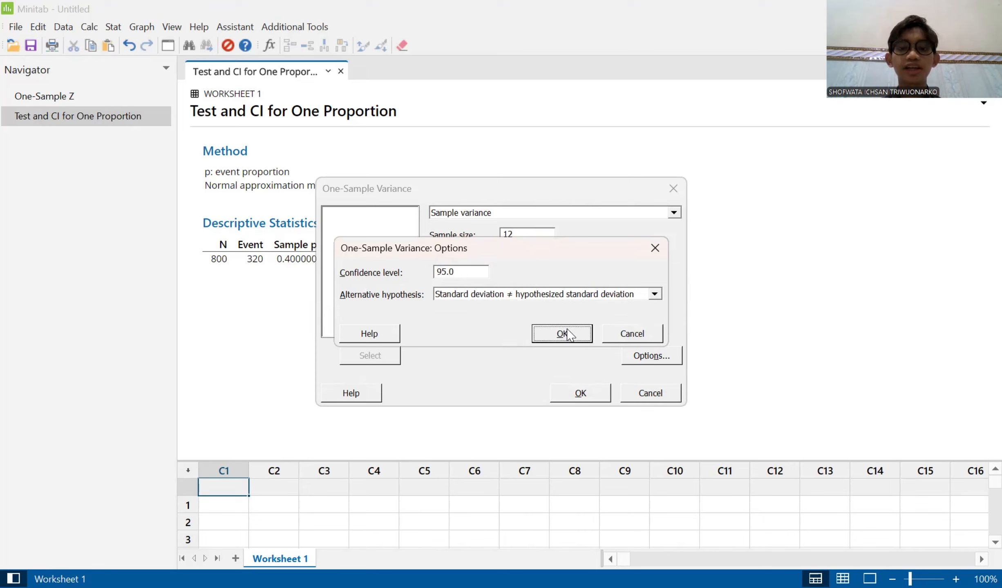
pyautogui.click(562, 334)
pyautogui.click(580, 395)
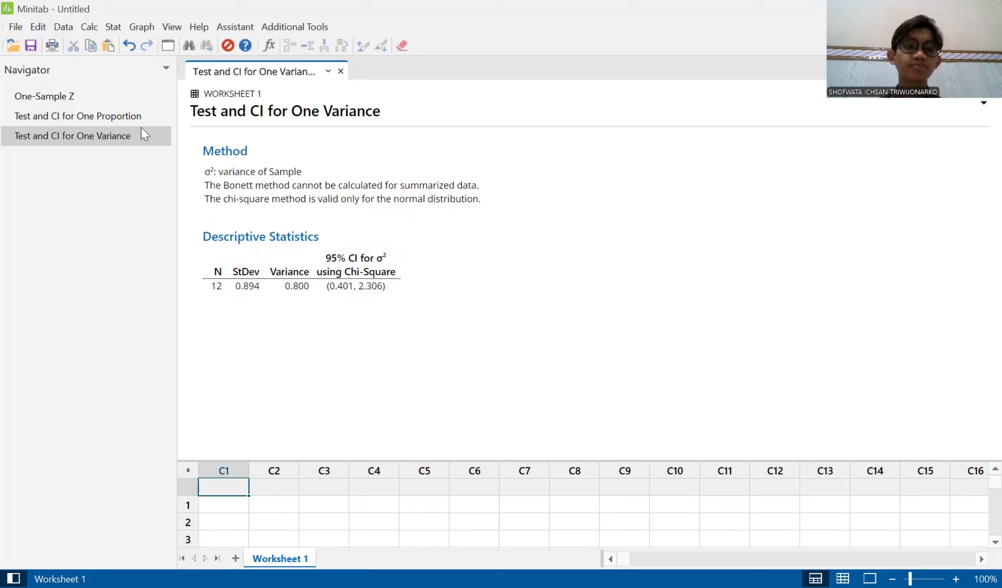
# Start a second 1 Variance analysis using Sample standard deviation as the input, with a value of 0.894.
pyautogui.click(113, 27)
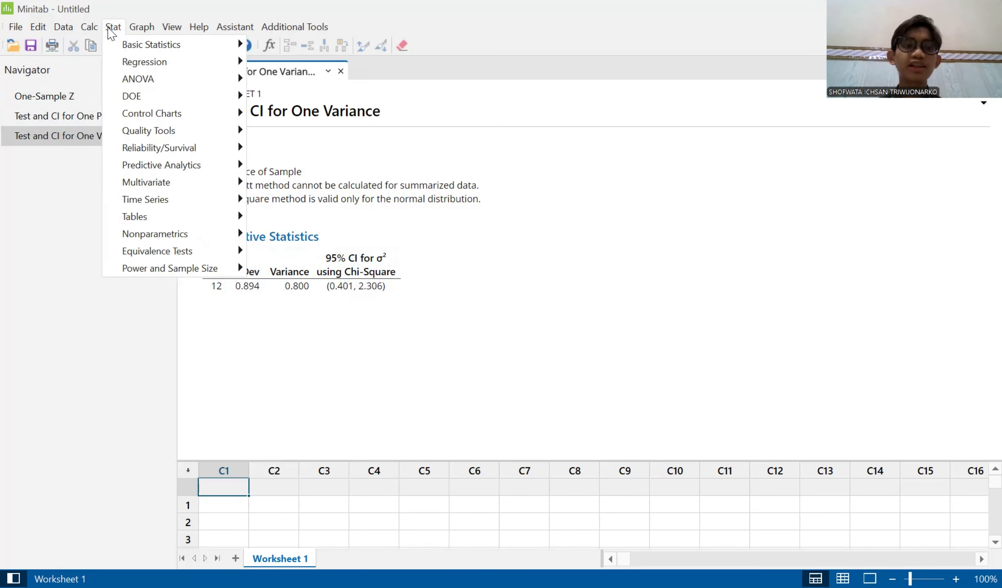
pyautogui.moveTo(134, 46)
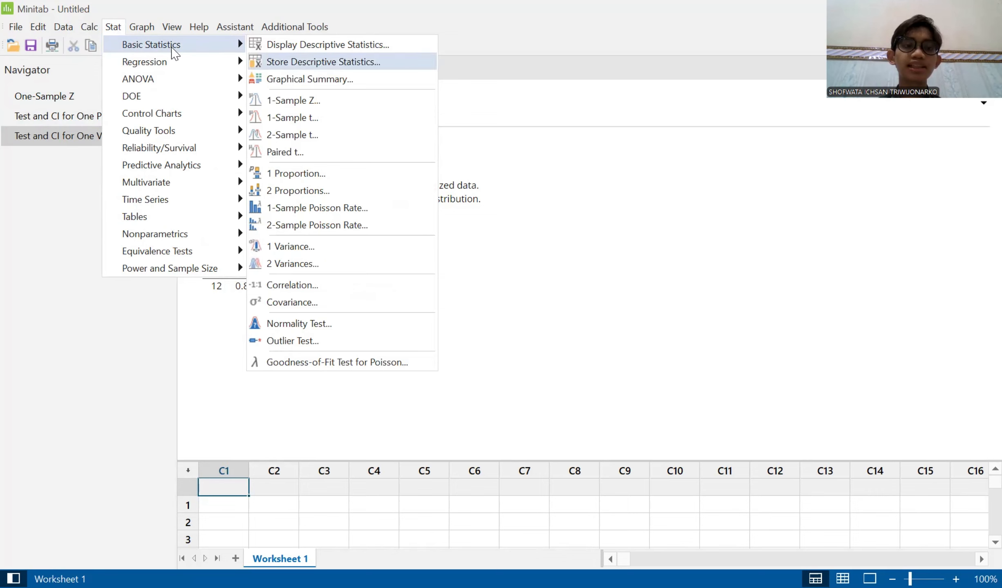
pyautogui.click(319, 246)
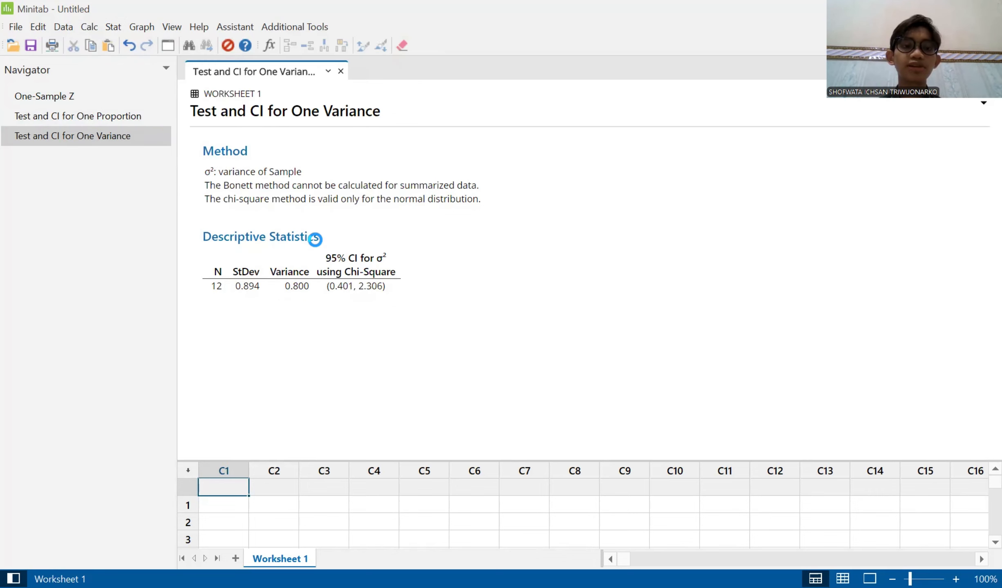
pyautogui.click(569, 213)
pyautogui.click(558, 239)
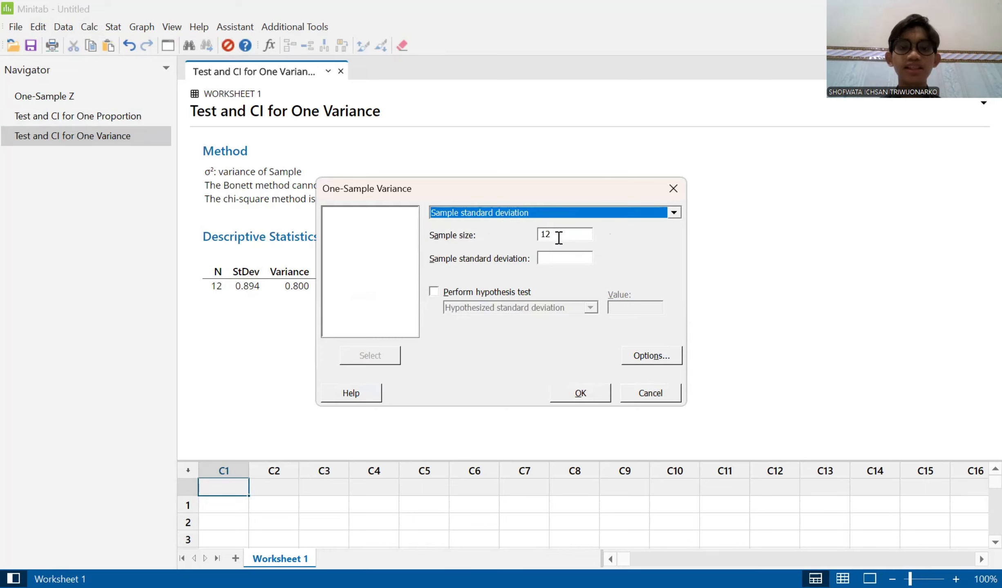
pyautogui.click(557, 258)
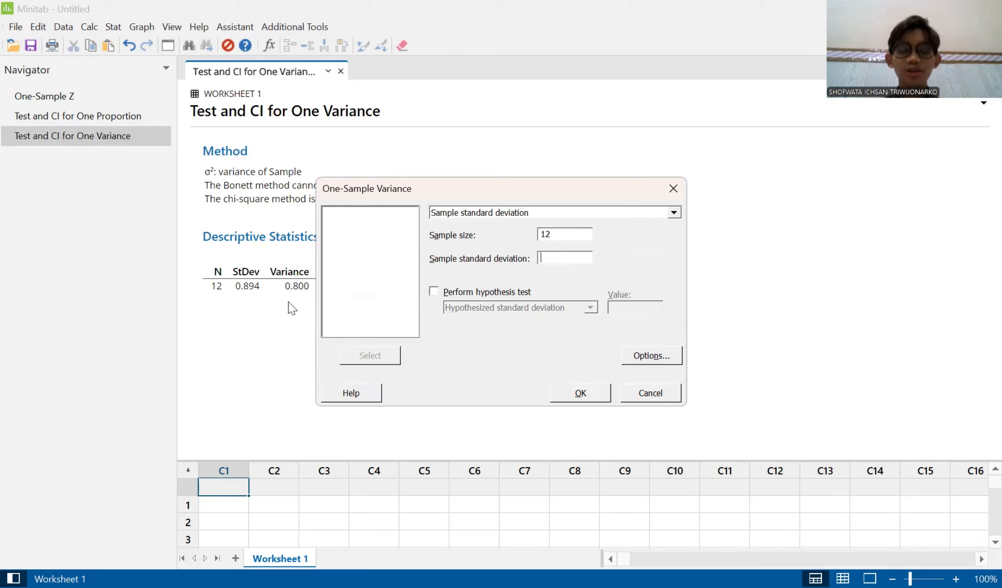
pyautogui.write('0.')
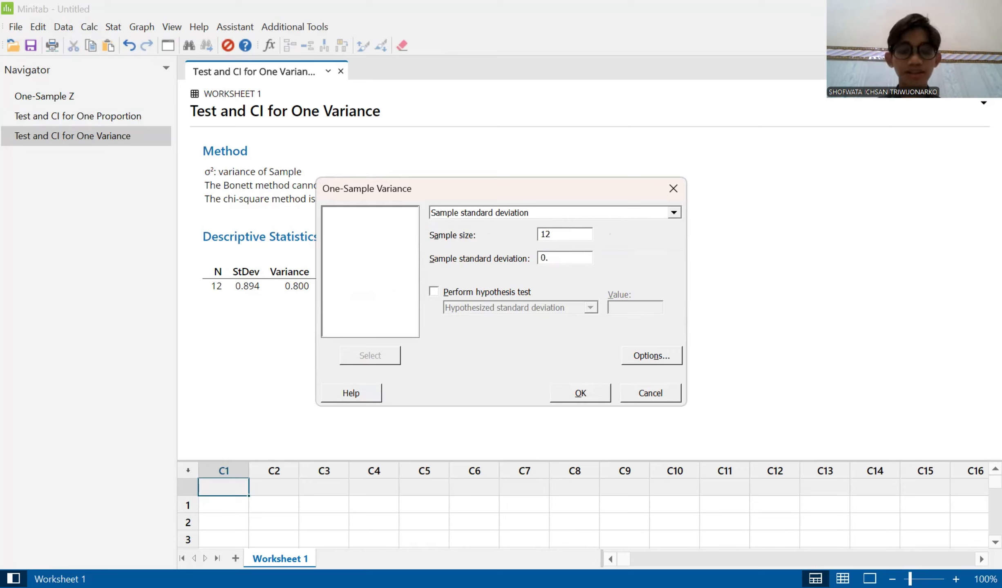
pyautogui.write('894')
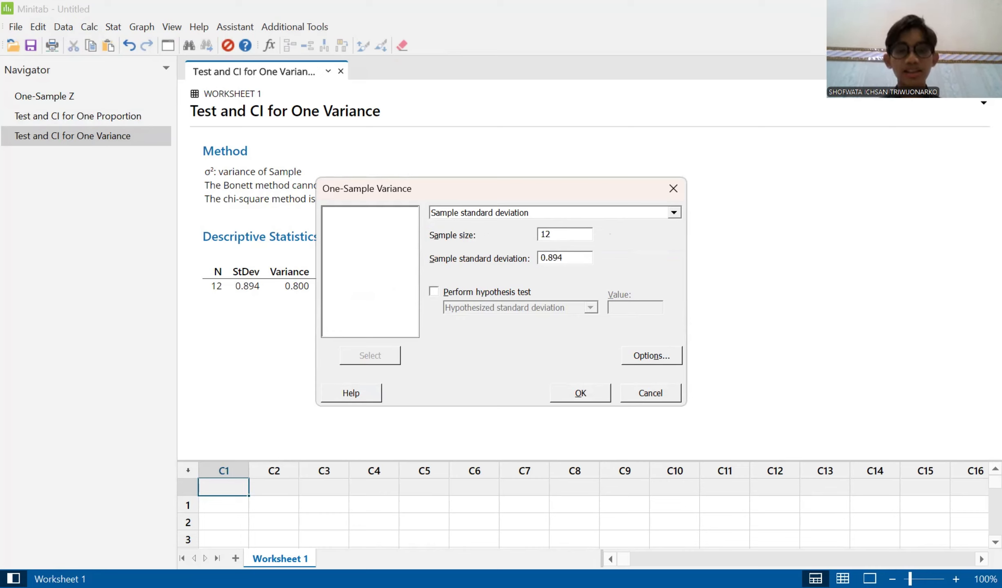
# Select Standard deviation ≠ hypothesized standard deviation as the alternative hypothesis and run the analysis based on the sample standard deviation.
pyautogui.click(670, 355)
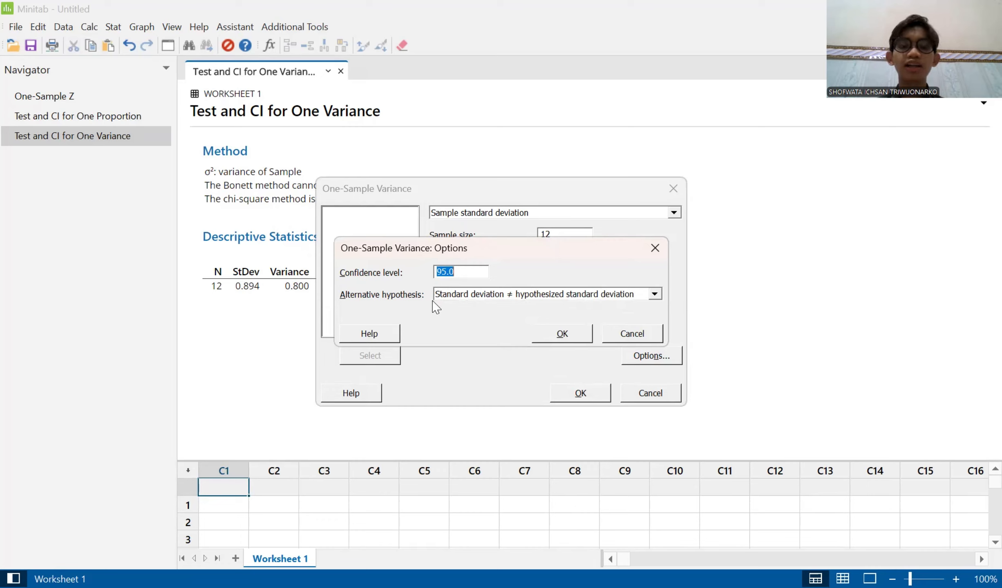
pyautogui.click(474, 295)
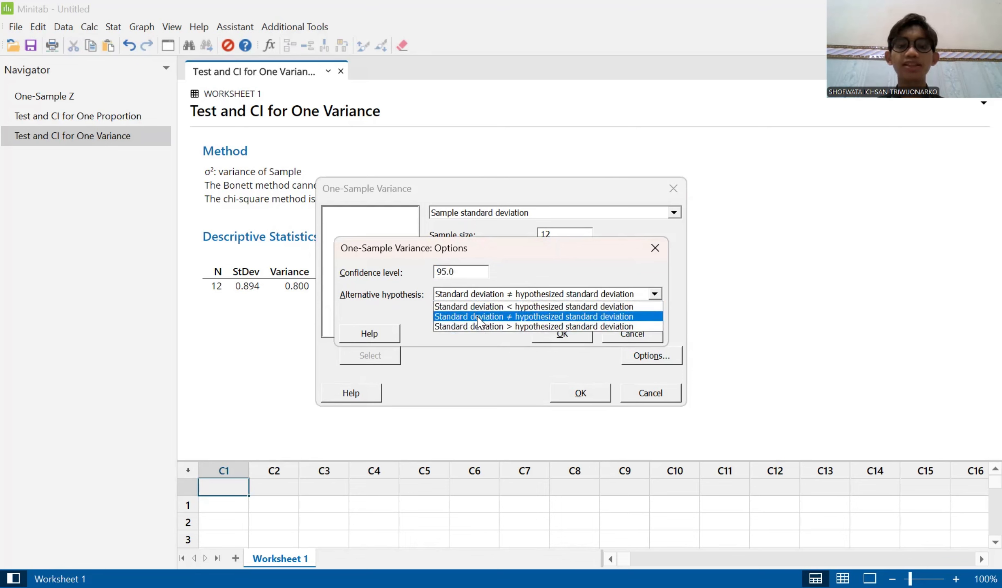
pyautogui.click(477, 317)
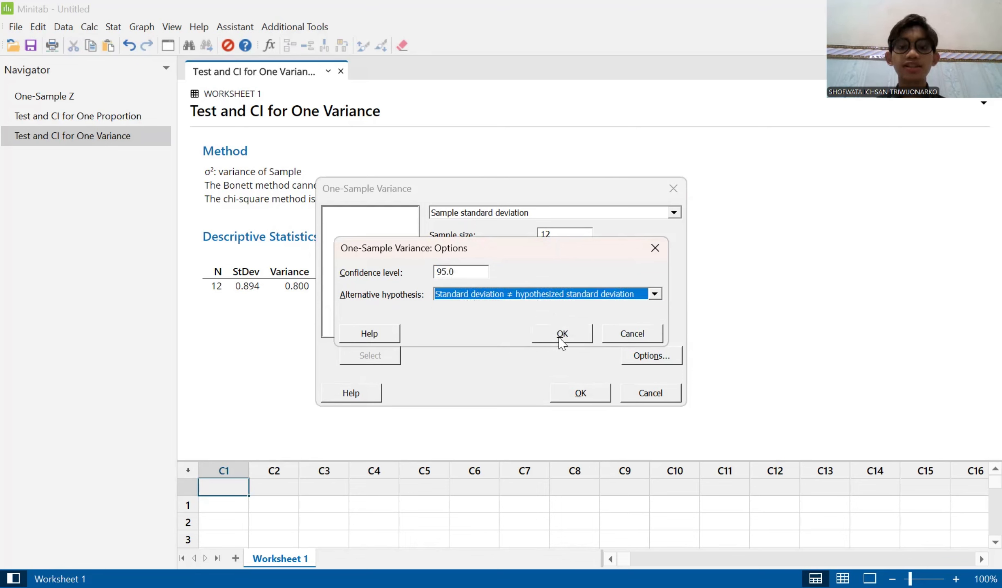
pyautogui.click(562, 337)
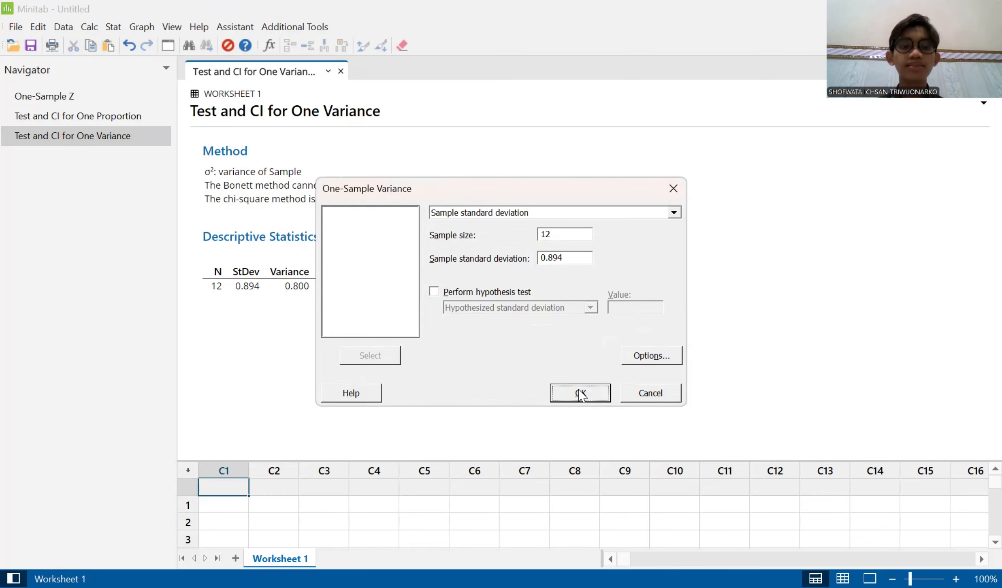
pyautogui.click(580, 394)
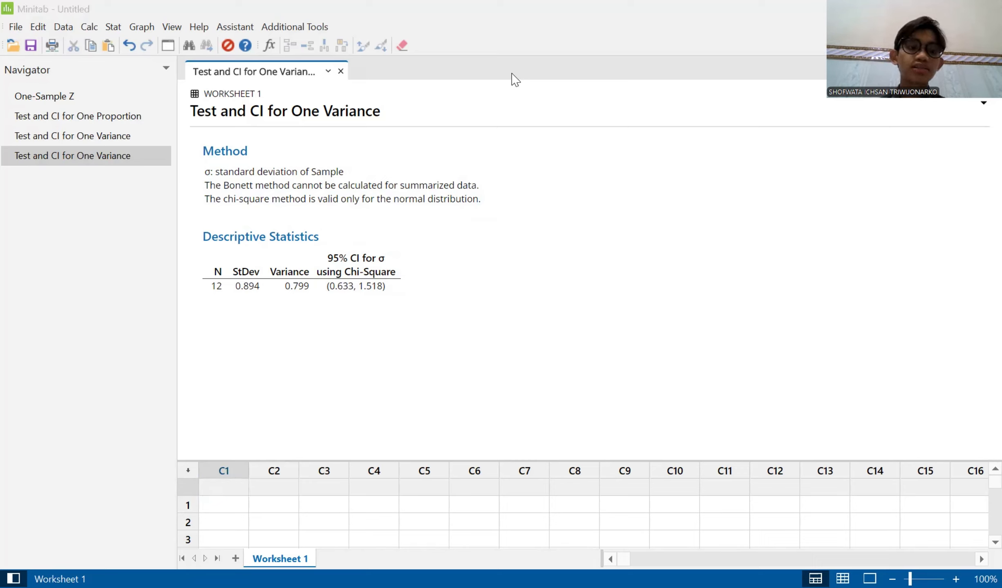
# Switch to RStudio and run the whole SOAL 3 block, from its heading through the printed variance and standard deviation intervals.
pyautogui.hotkey('alt', 'Tab')
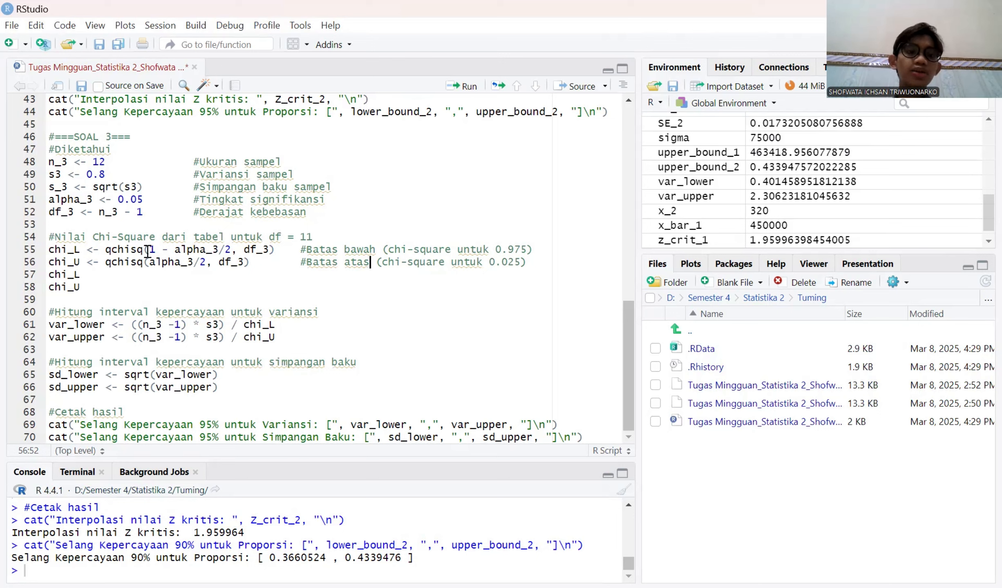
pyautogui.moveTo(131, 256)
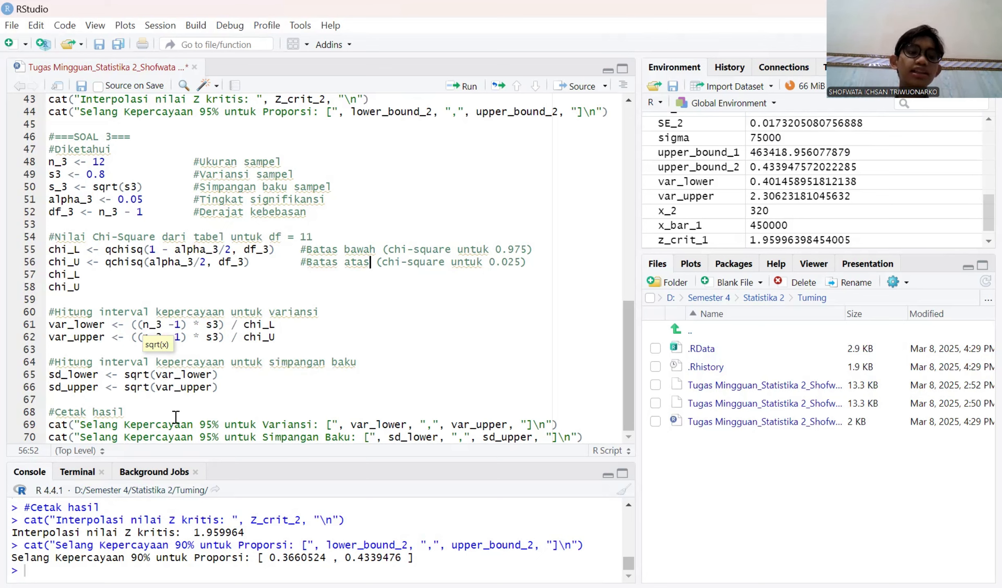
pyautogui.click(49, 137)
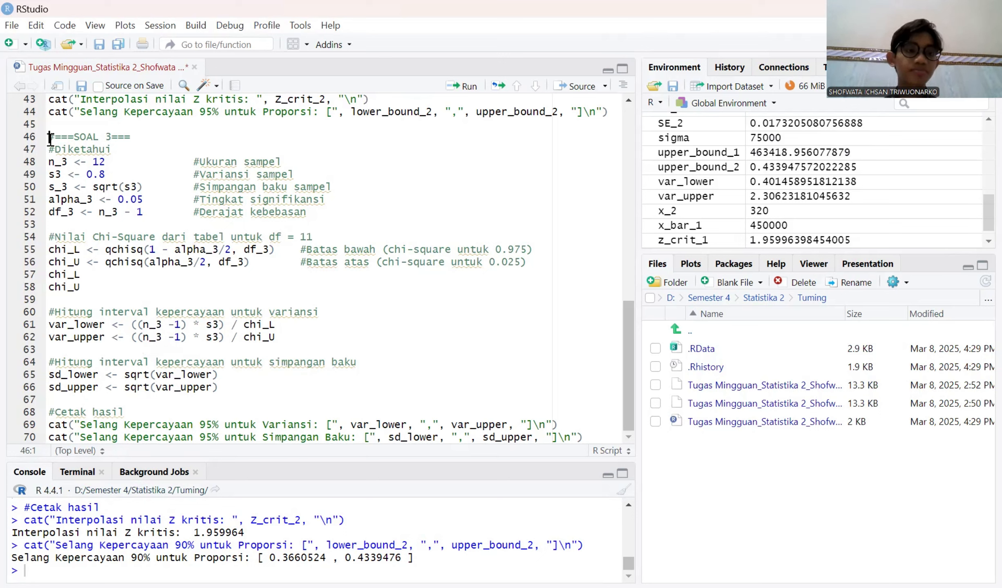
pyautogui.hotkey('shift', 'Down')
pyautogui.hotkey('shift', 'Down')
pyautogui.hotkey('shift', 'Down')
pyautogui.hotkey('shift', 'Down')
pyautogui.hotkey('shift', 'Down')
pyautogui.hotkey('shift', 'Down')
pyautogui.hotkey('shift', 'Down')
pyautogui.hotkey('shift', 'Down')
pyautogui.hotkey('shift', 'Down')
pyautogui.hotkey('shift', 'Down')
pyautogui.hotkey('shift', 'Down')
pyautogui.hotkey('shift', 'Down')
pyautogui.hotkey('shift', 'Down')
pyautogui.hotkey('shift', 'Down')
pyautogui.hotkey('shift', 'Down')
pyautogui.hotkey('shift', 'Down')
pyautogui.hotkey('shift', 'Down')
pyautogui.hotkey('shift', 'Down')
pyautogui.hotkey('shift', 'Down')
pyautogui.hotkey('shift', 'Down')
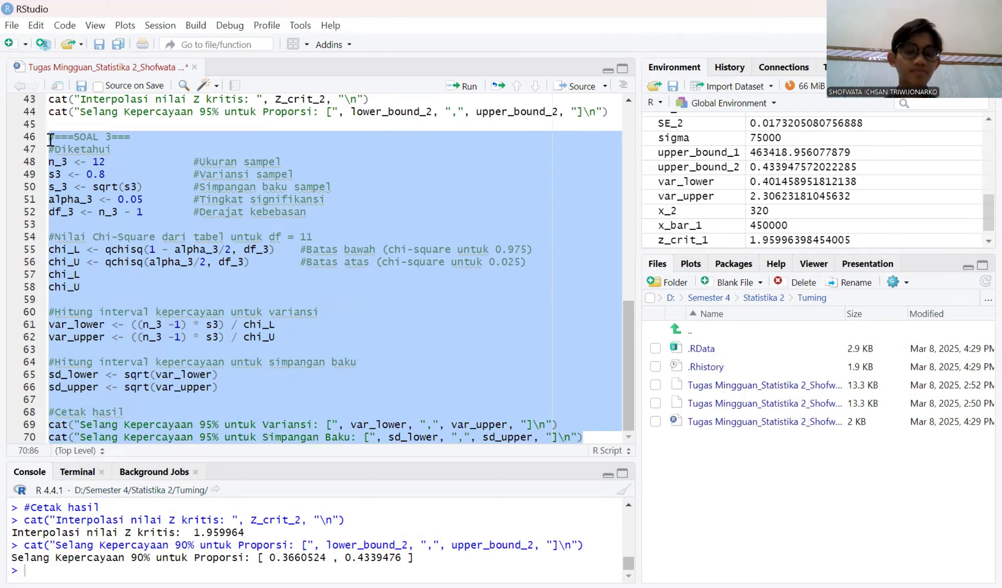
pyautogui.hotkey('ctrl', 'Return')
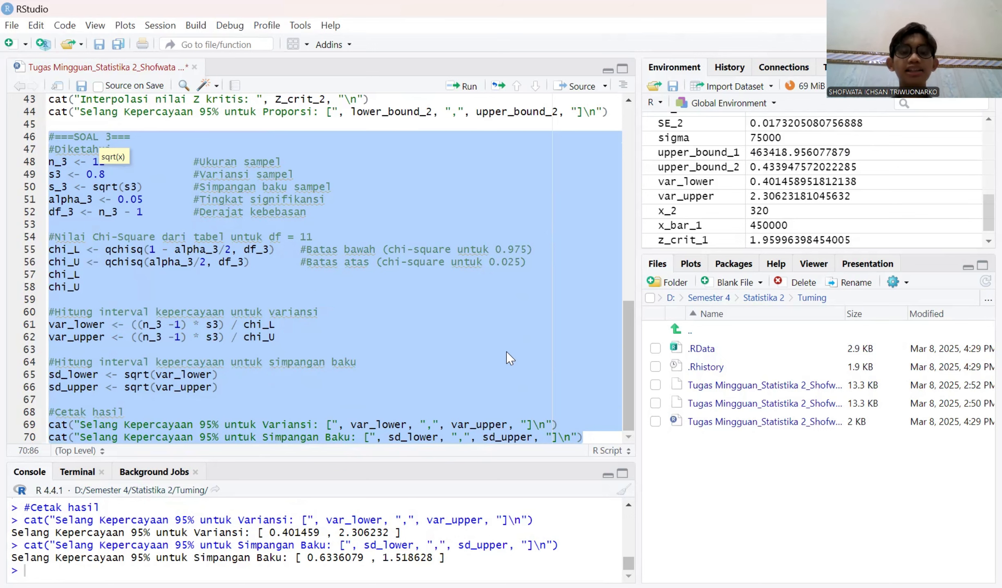
pyautogui.click(522, 424)
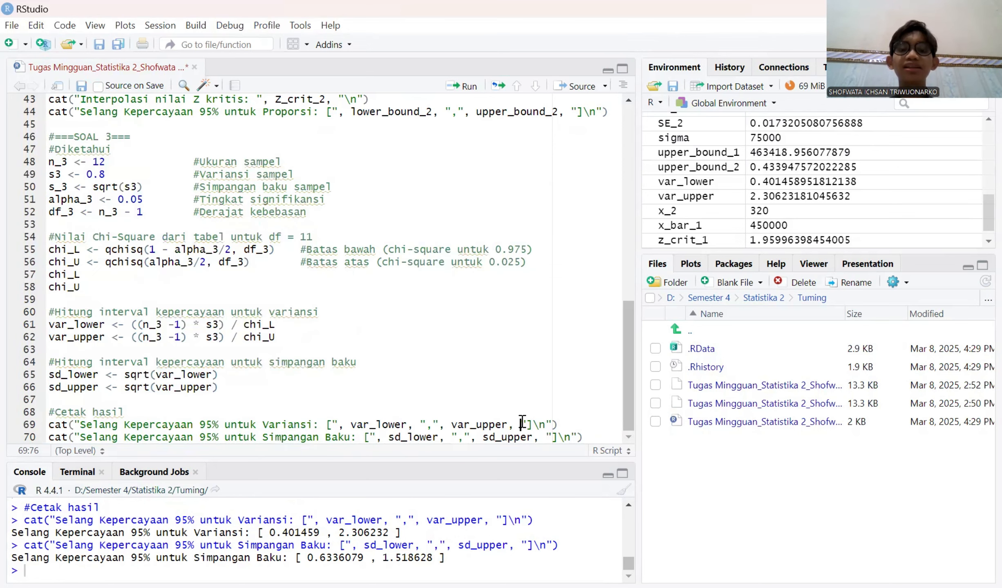